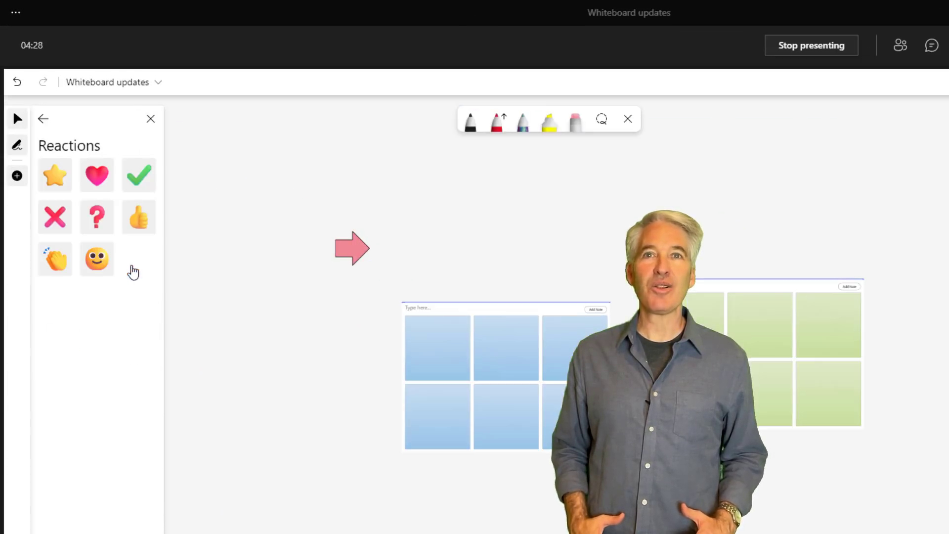
# - Place a thumbs-up reaction and a red cross reaction on notes in the blue note grid
pyautogui.moveTo(127, 226); pyautogui.dragTo(447, 415)
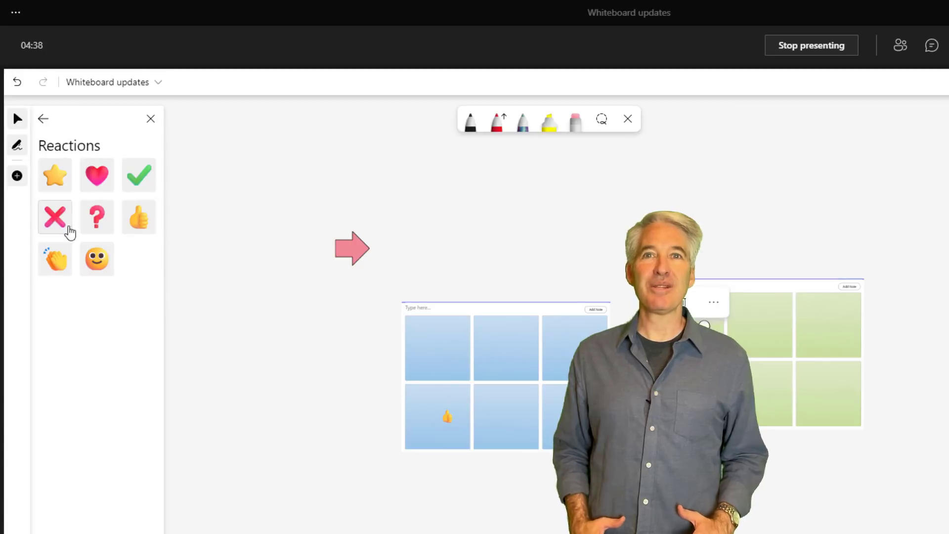
pyautogui.moveTo(68, 233); pyautogui.dragTo(441, 358)
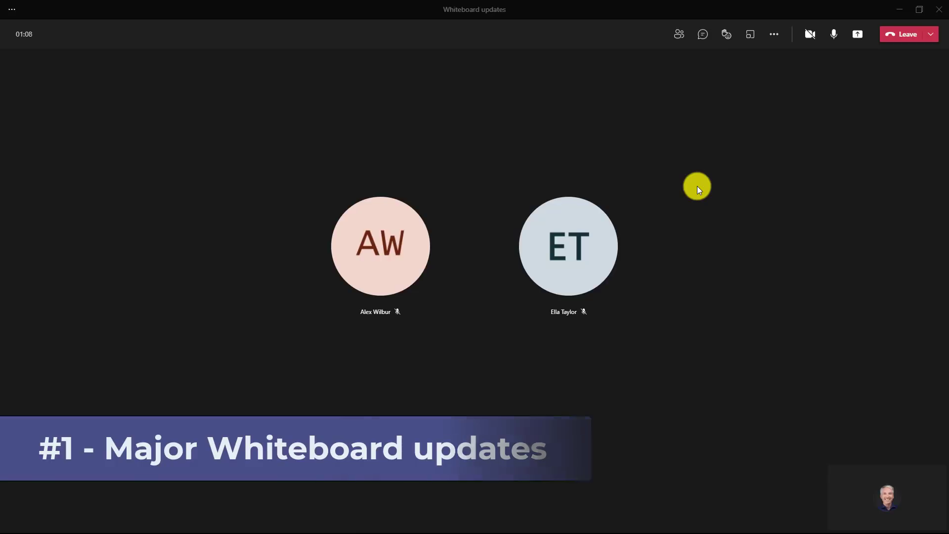
# - Share a Microsoft Whiteboard in the Teams meeting
pyautogui.click(855, 38)
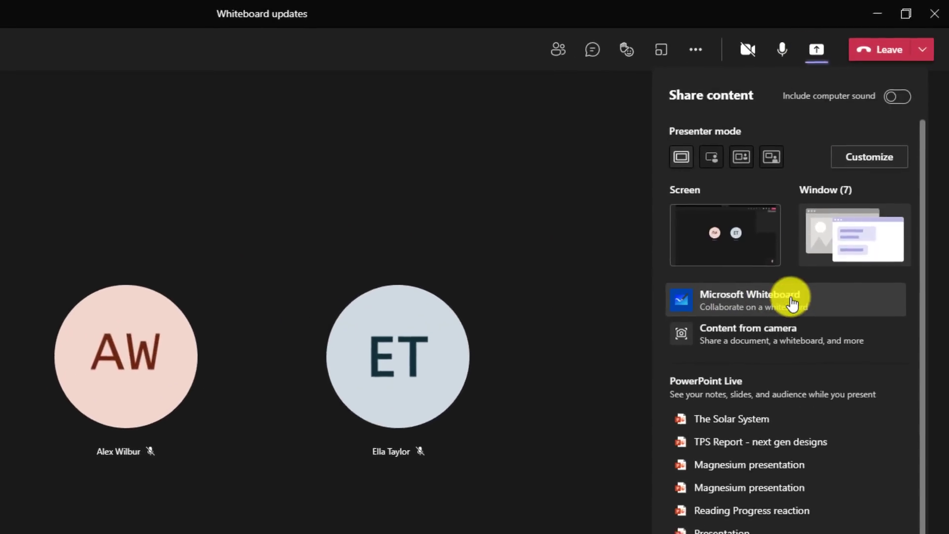
pyautogui.click(791, 301)
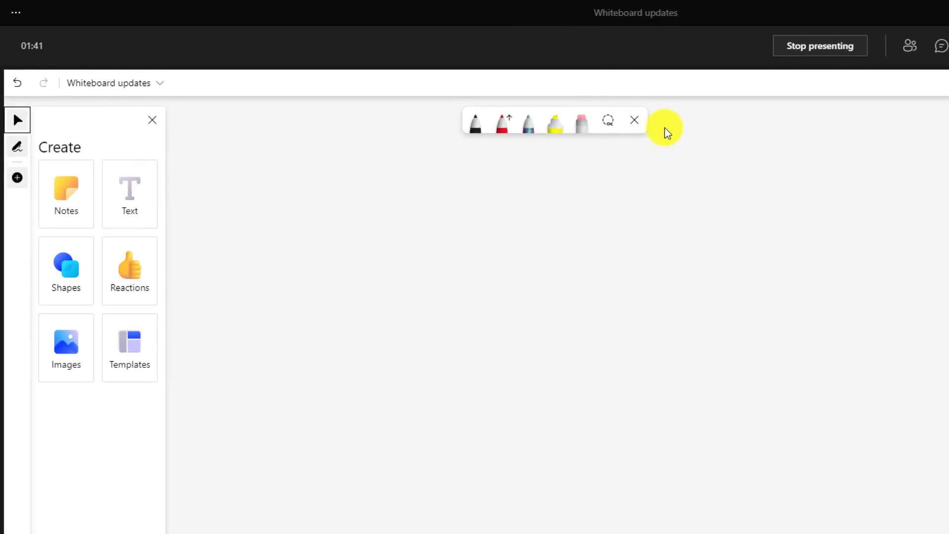
# - Hide the inking toolbar and the Create panel, and bring the inking toolbar back
pyautogui.hotkey('alt', 'w')
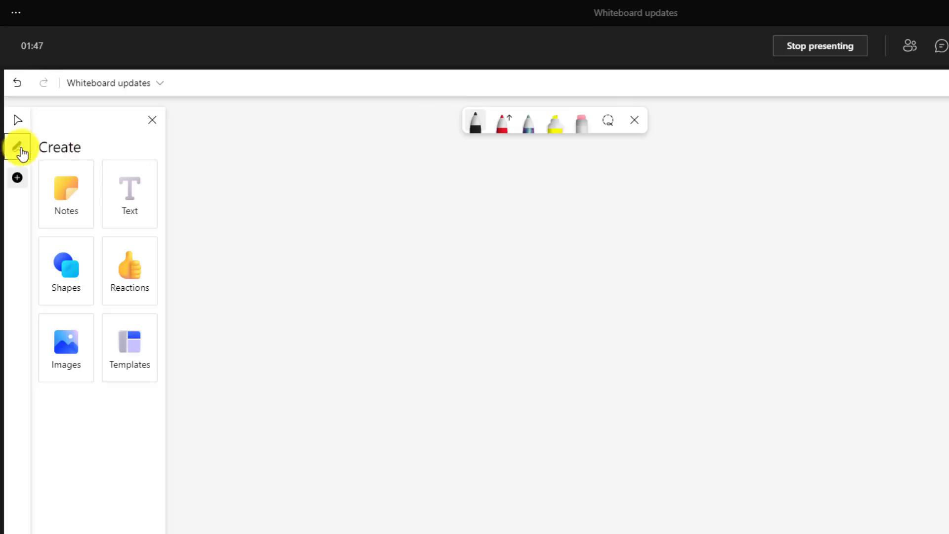
pyautogui.click(18, 148)
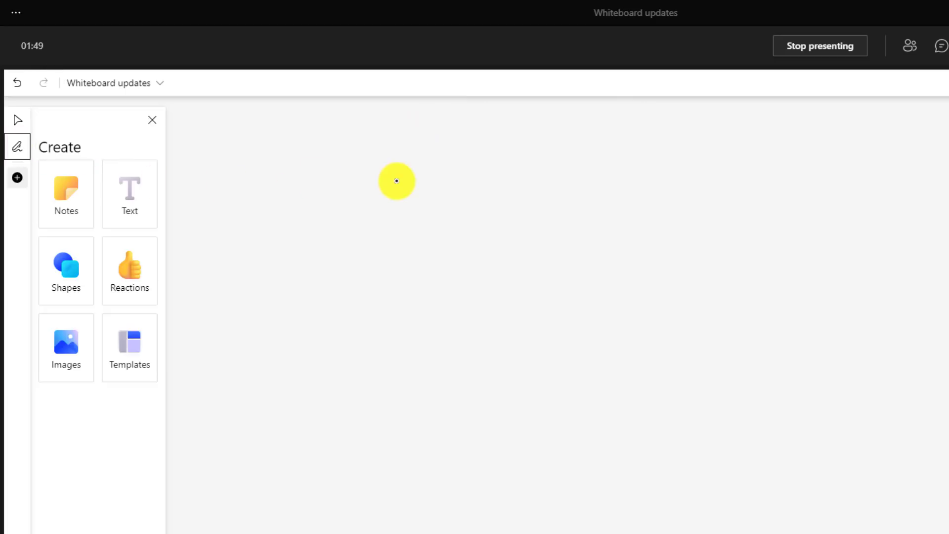
pyautogui.click(153, 121)
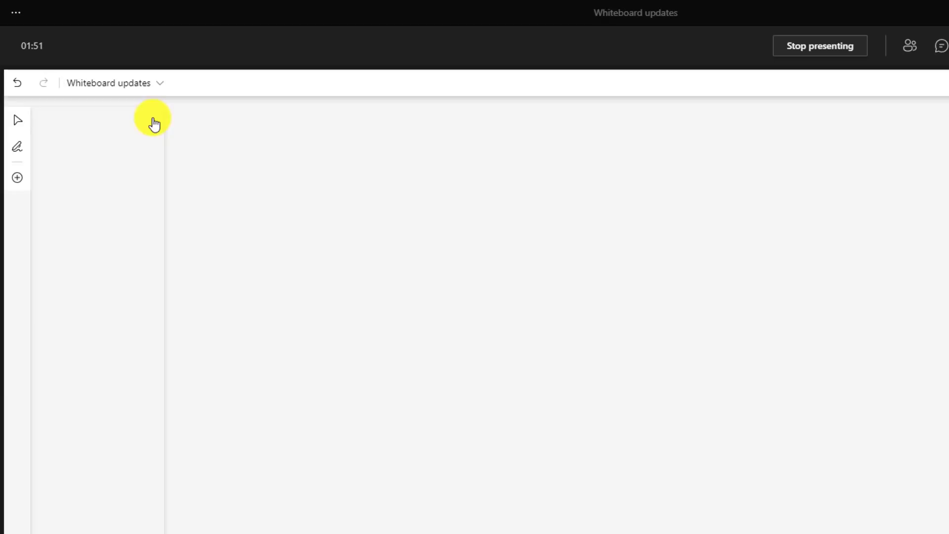
pyautogui.click(18, 147)
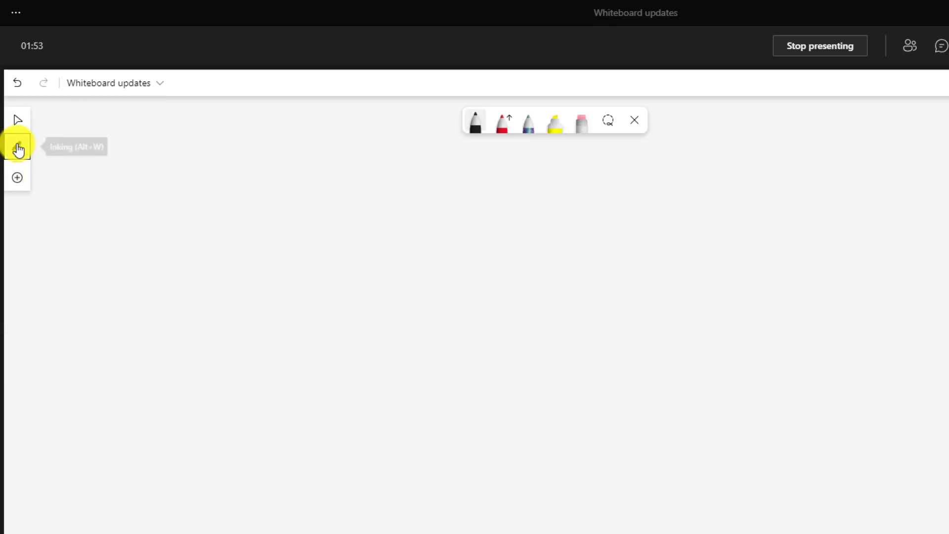
# - Insert the Affinity diagram template from the Brainstorming category, inspect its sections, and undo the insertion
pyautogui.click(18, 179)
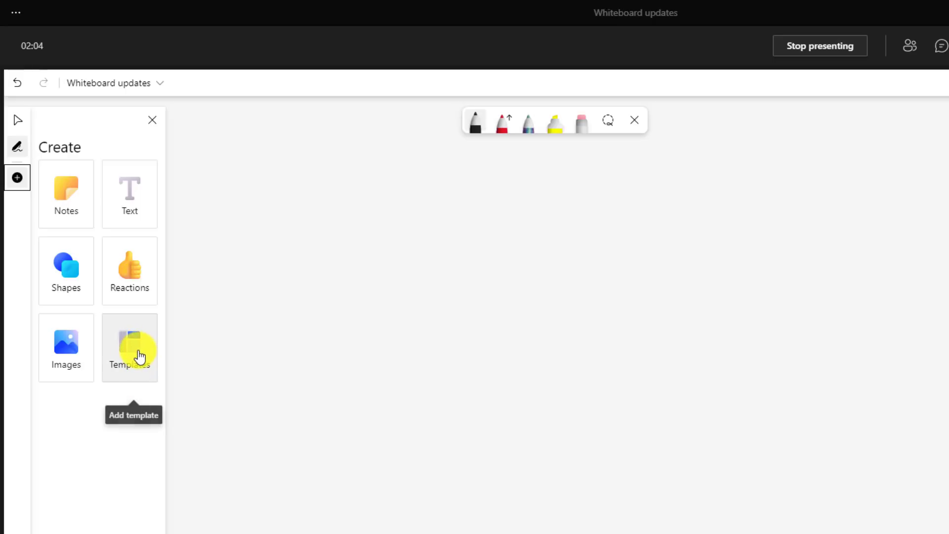
pyautogui.click(139, 355)
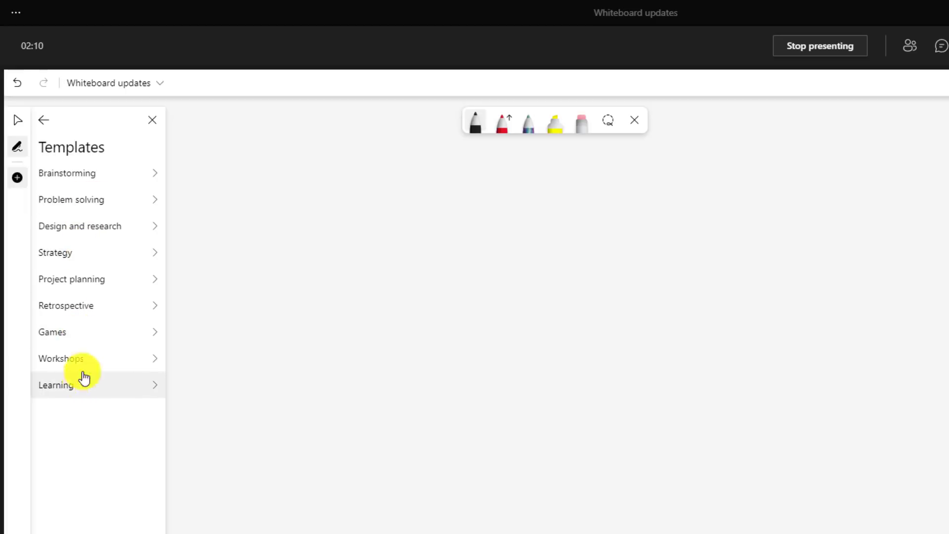
pyautogui.click(70, 178)
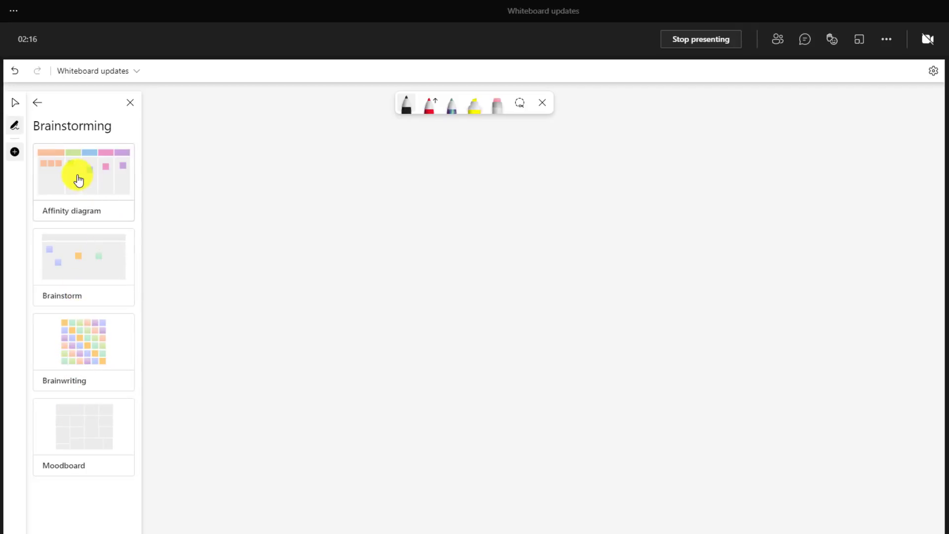
pyautogui.moveTo(77, 180); pyautogui.dragTo(507, 310)
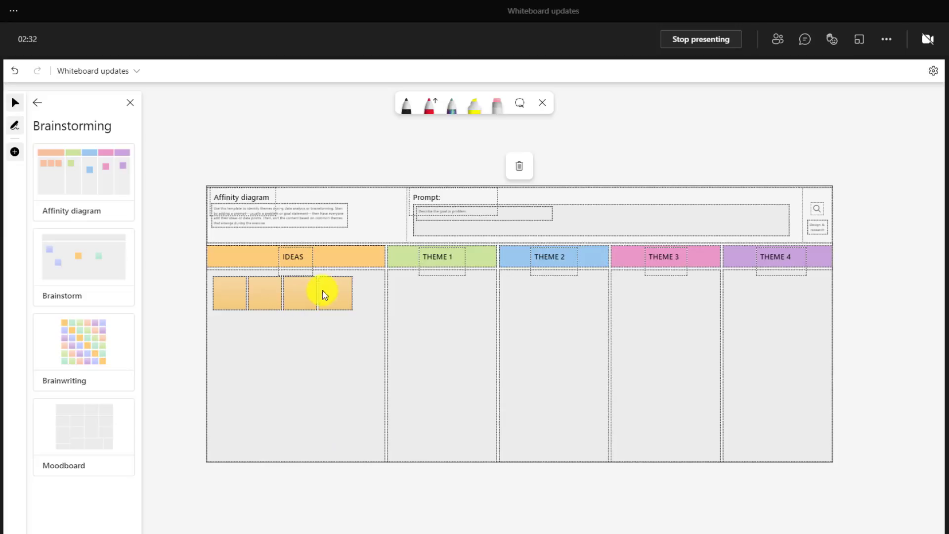
pyautogui.scroll(5, 302, 307)
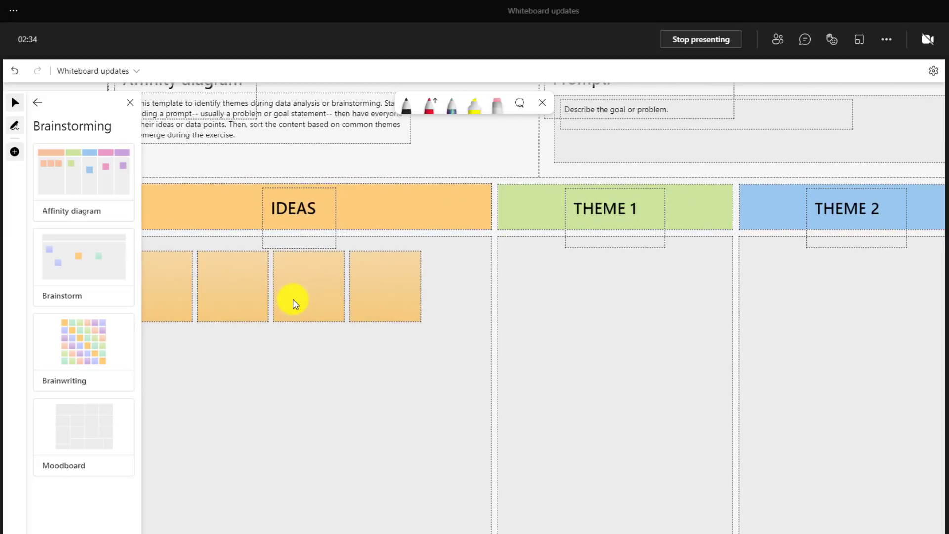
pyautogui.scroll(-5, 294, 299)
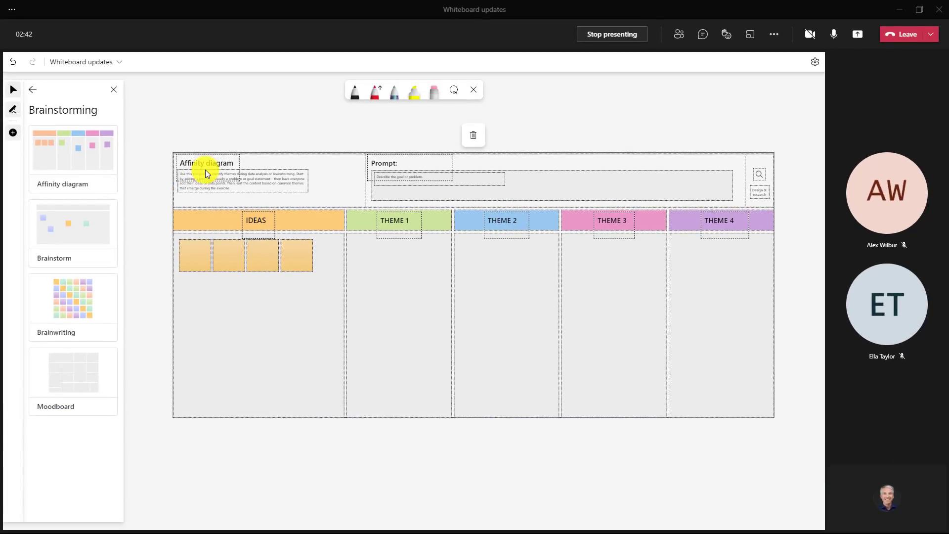
pyautogui.hotkey('ctrl', 'z')
# - Look through the Problem solving templates and place the Assumption grid on the whiteboard
pyautogui.click(32, 91)
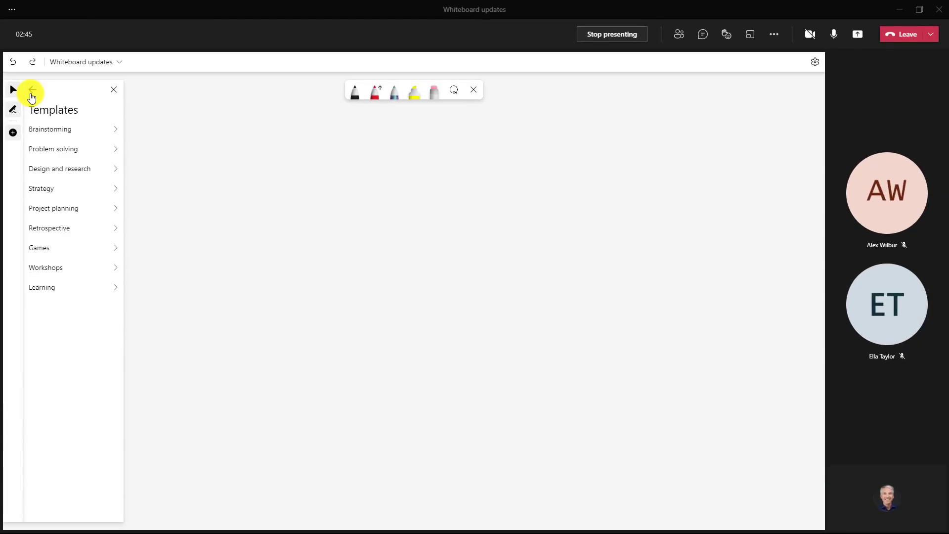
pyautogui.click(53, 149)
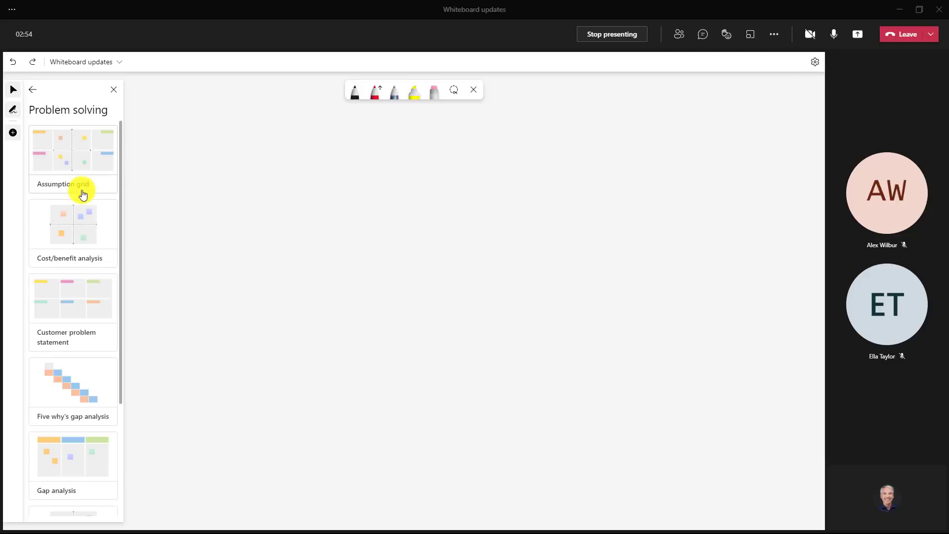
pyautogui.scroll(-3, 81, 202)
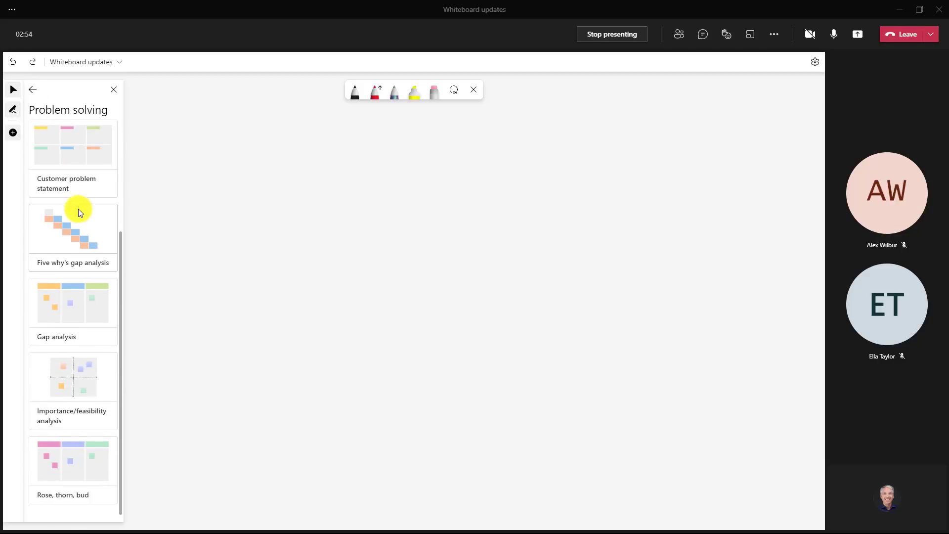
pyautogui.scroll(3, 54, 358)
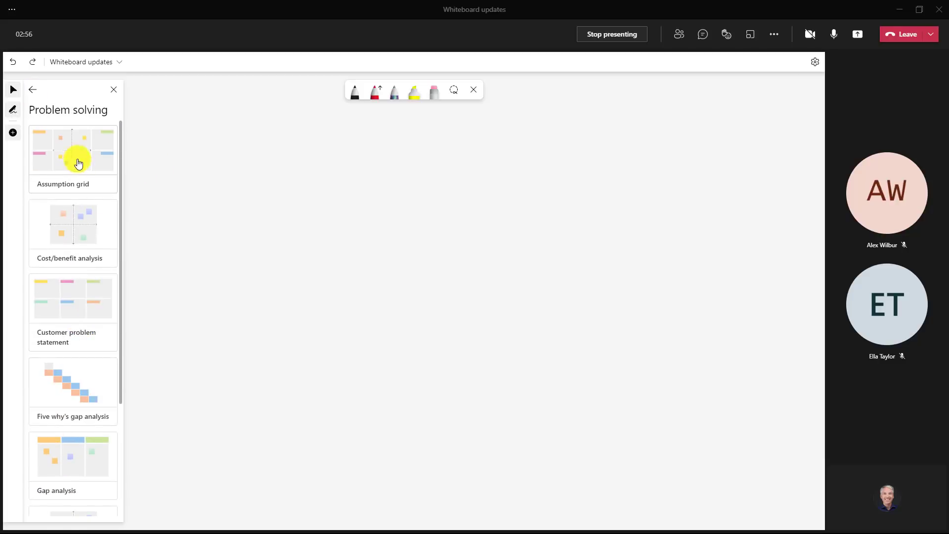
pyautogui.moveTo(76, 158); pyautogui.dragTo(414, 278)
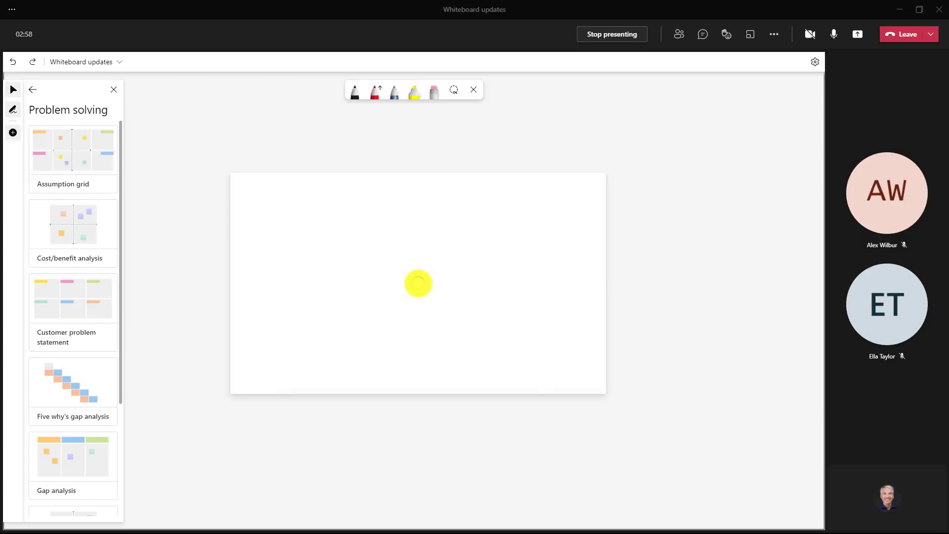
pyautogui.scroll(2, 321, 206)
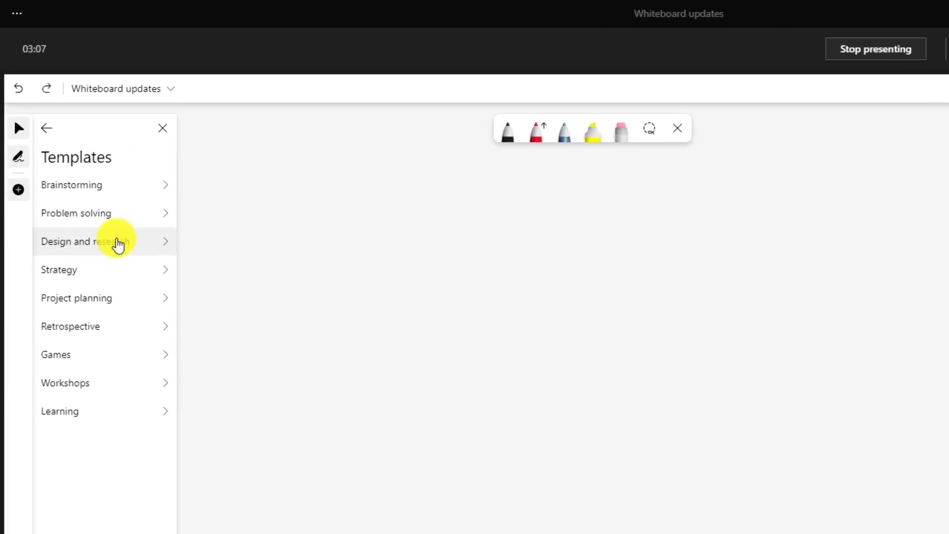
# - Browse the Games templates, and place the Team alignment workshop template from the Workshops category on the whiteboard to examine its sections
pyautogui.click(85, 355)
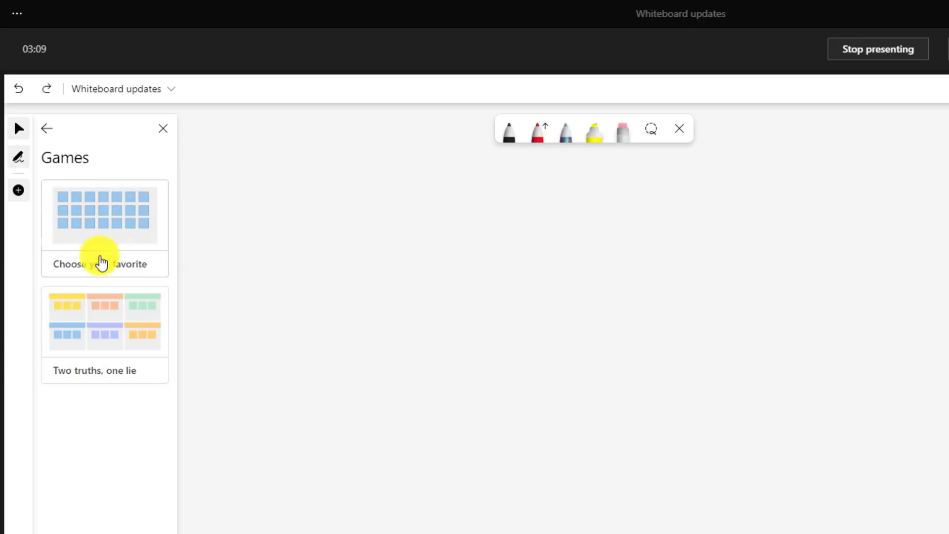
pyautogui.click(48, 129)
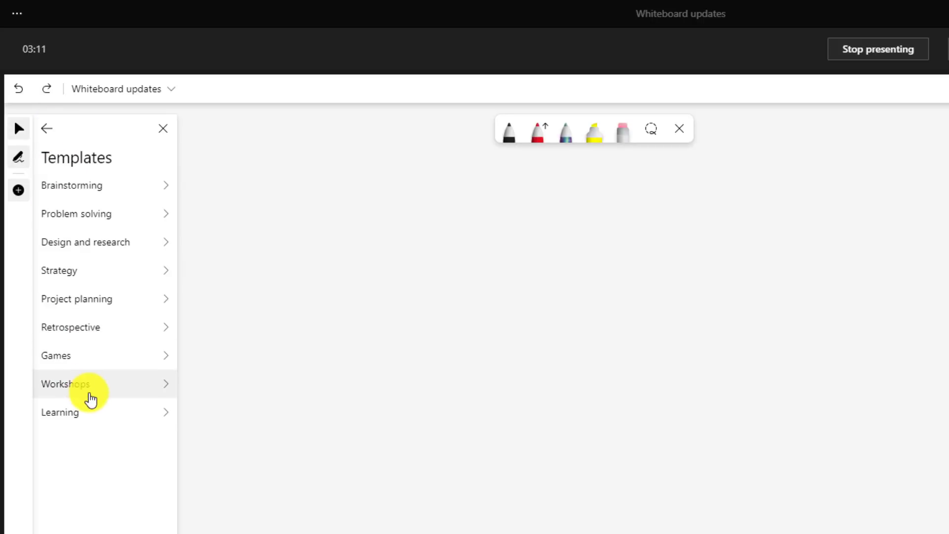
pyautogui.click(91, 398)
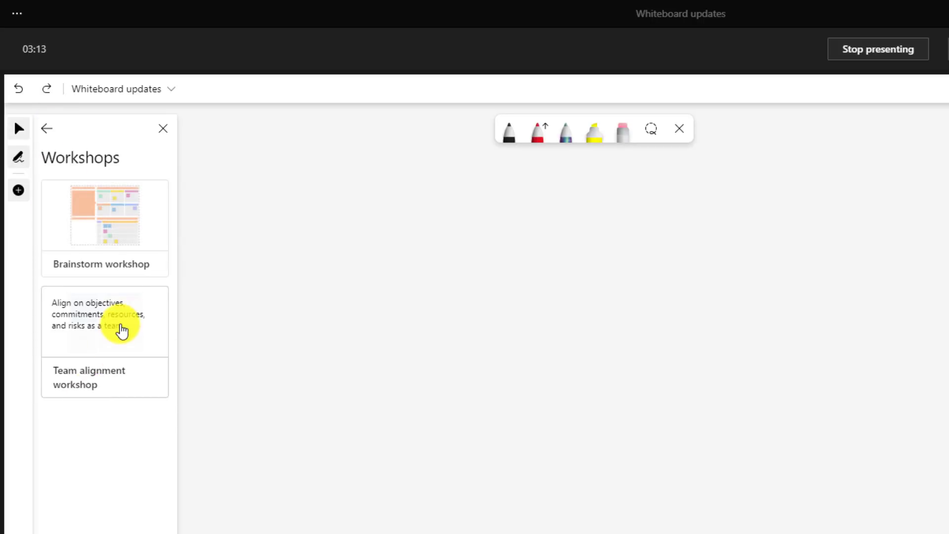
pyautogui.click(121, 331)
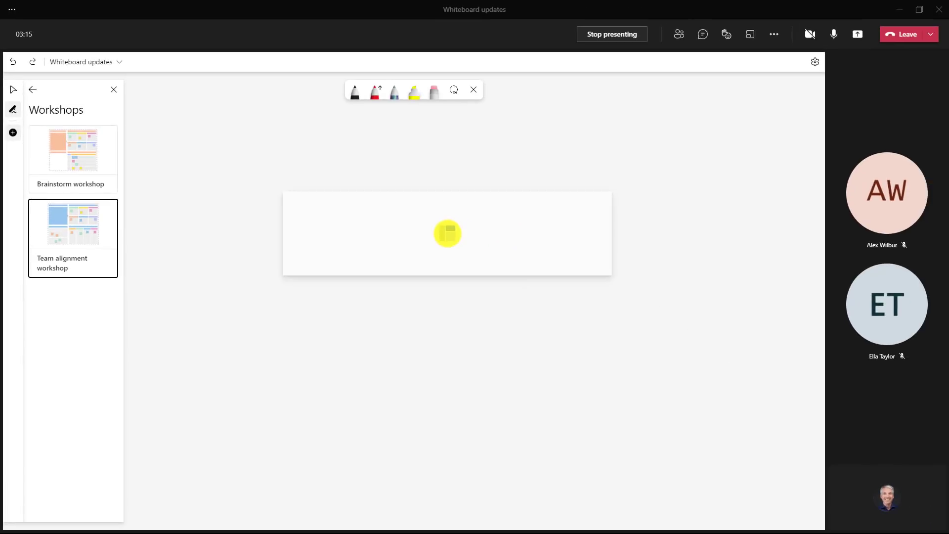
pyautogui.click(448, 233)
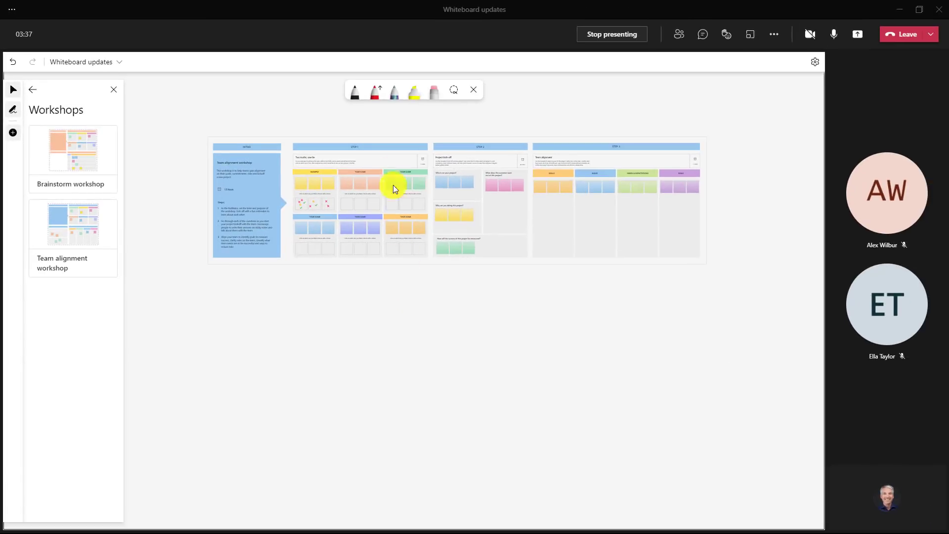
pyautogui.scroll(5, 393, 183)
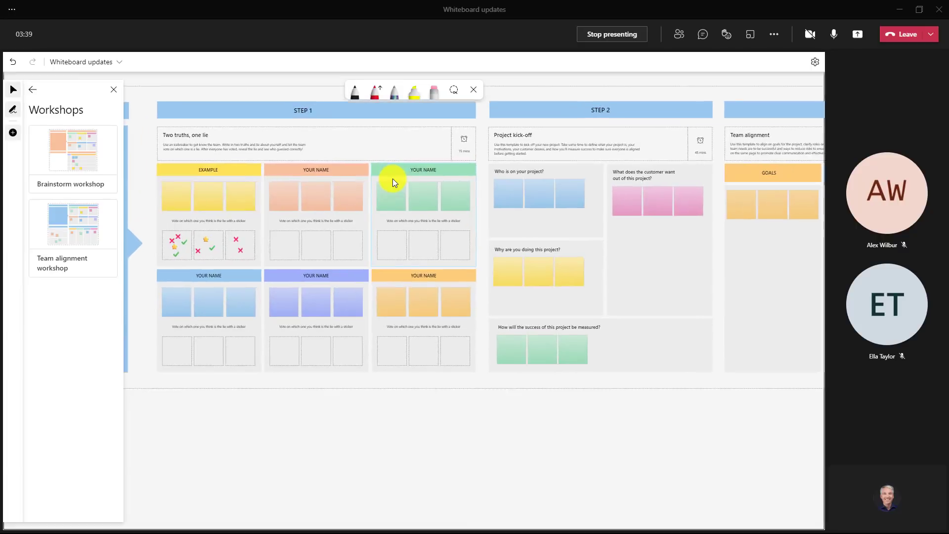
pyautogui.scroll(3, 393, 179)
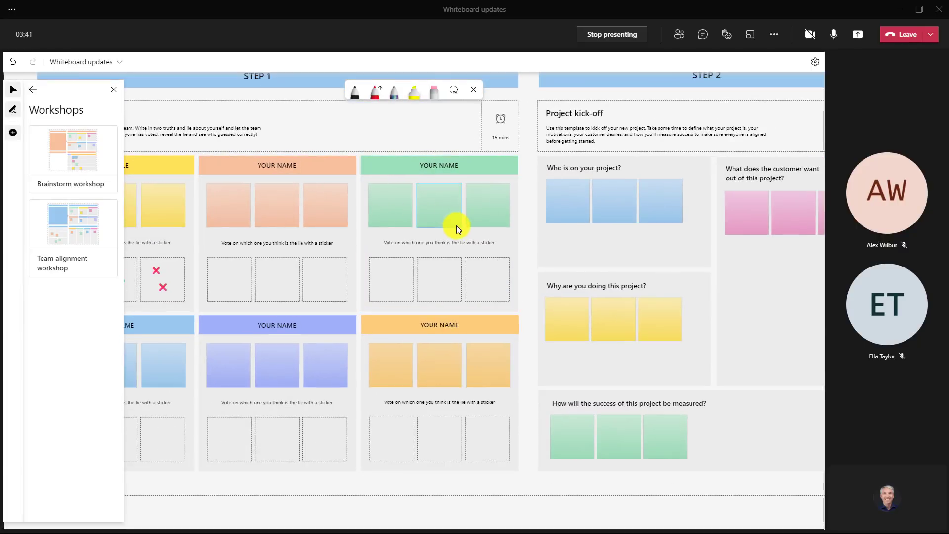
pyautogui.scroll(-8, 419, 245)
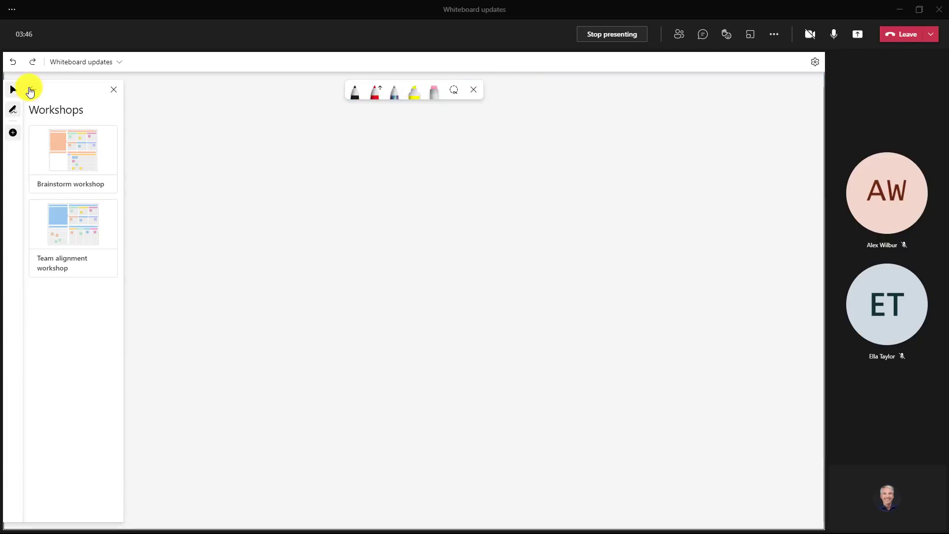
# - Add a single pink note and a single light green note to the empty whiteboard
pyautogui.click(31, 90)
pyautogui.click(40, 94)
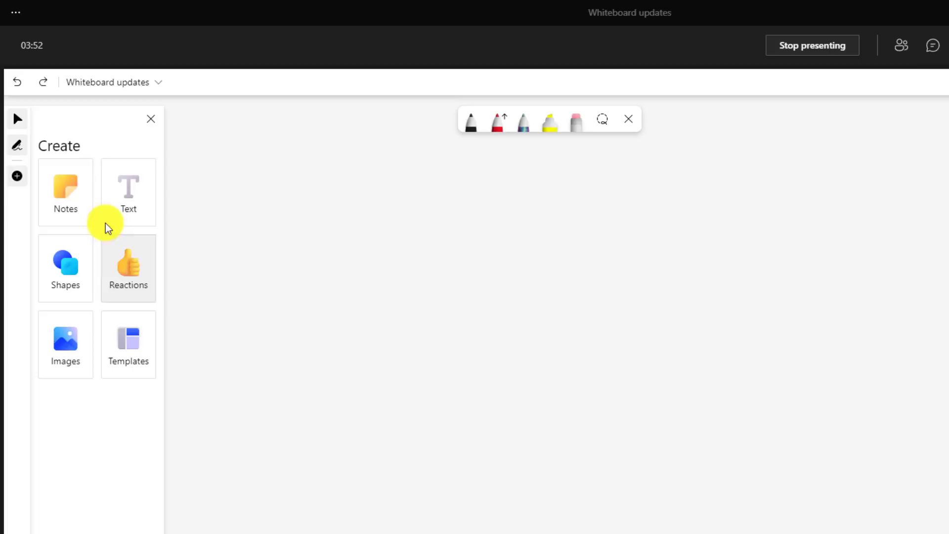
pyautogui.click(69, 186)
pyautogui.click(99, 232)
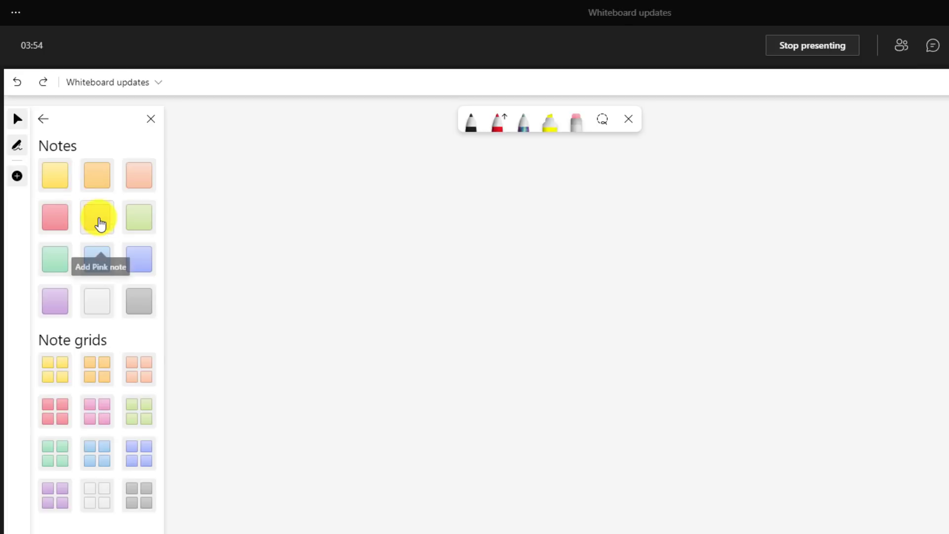
pyautogui.click(329, 233)
pyautogui.click(151, 220)
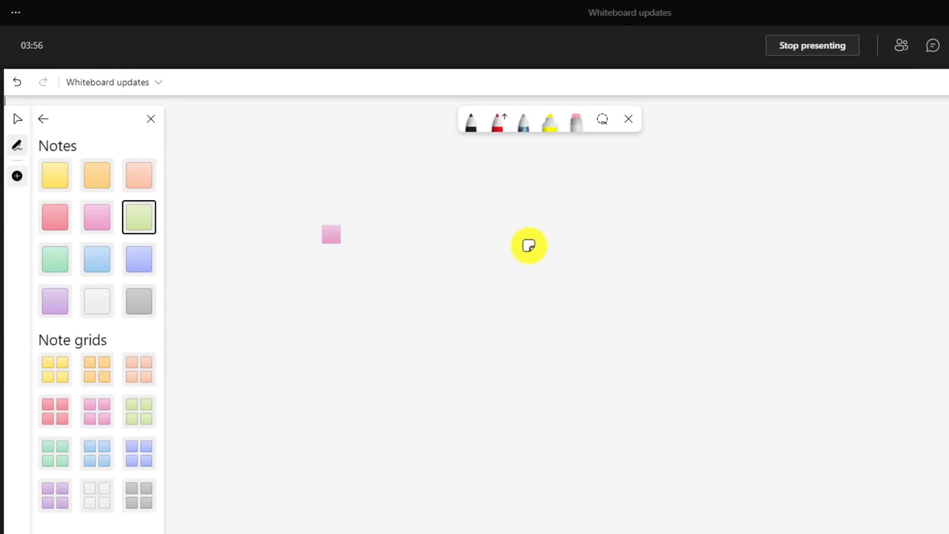
pyautogui.click(528, 246)
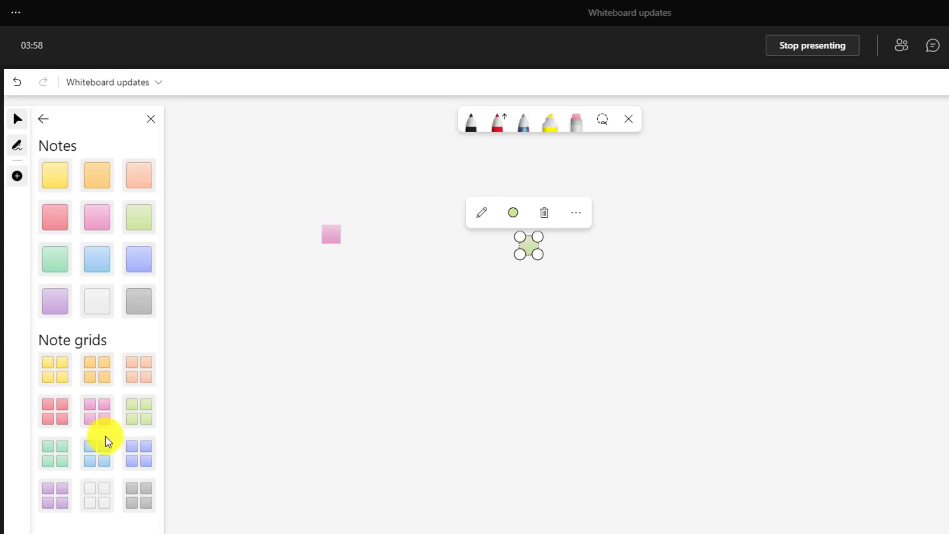
# - Add a blue note grid and a light green note grid beside it on the whiteboard
pyautogui.click(101, 456)
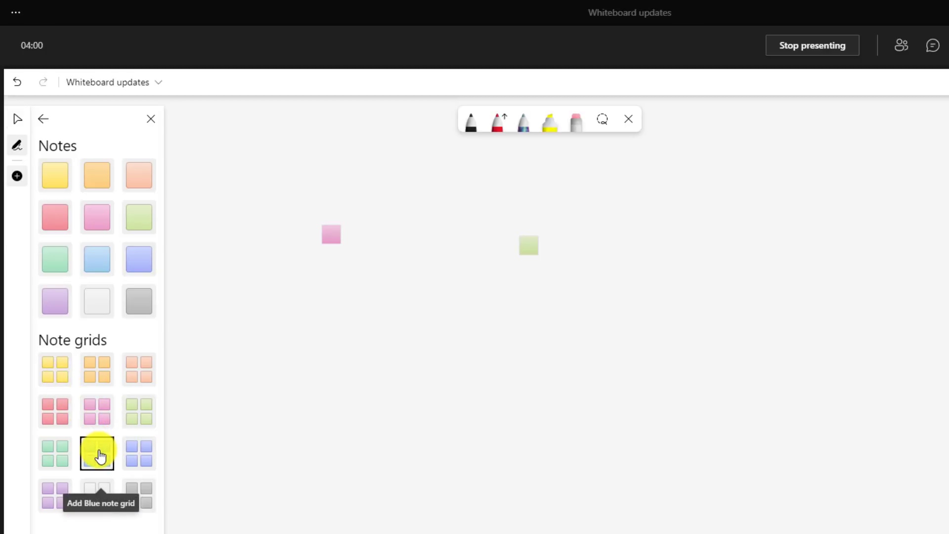
pyautogui.click(497, 359)
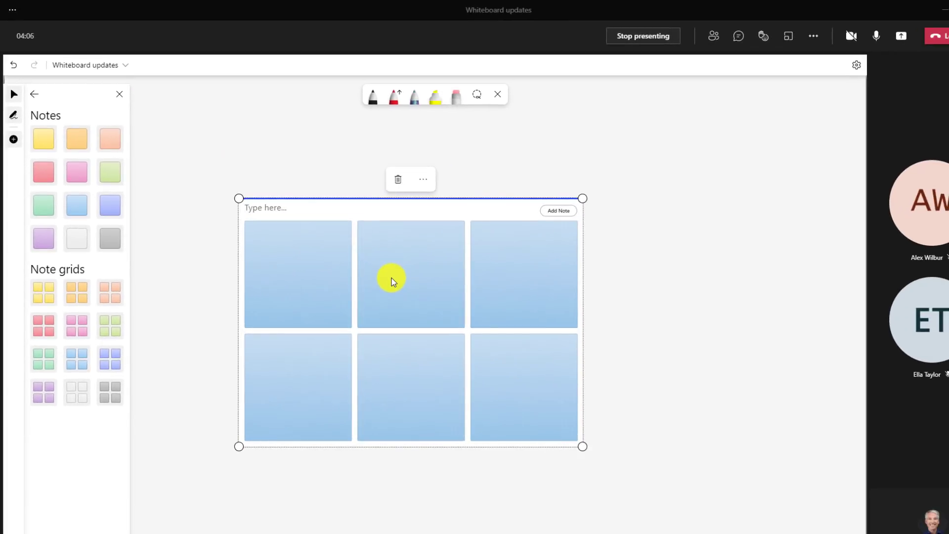
pyautogui.scroll(-3, 391, 277)
pyautogui.moveTo(122, 336); pyautogui.dragTo(606, 285)
pyautogui.click(598, 291)
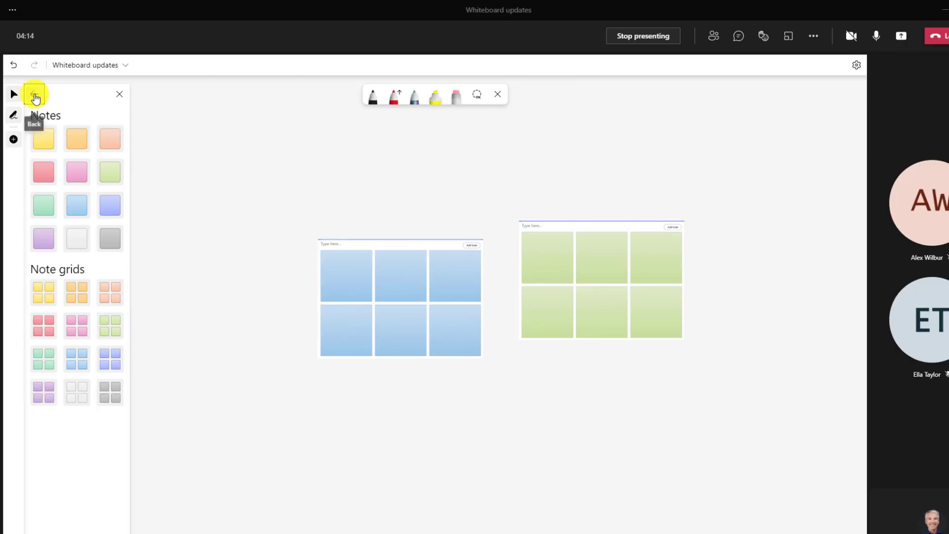
# - Add a block arrow shape above the blue note grid and fill it with light red
pyautogui.click(34, 95)
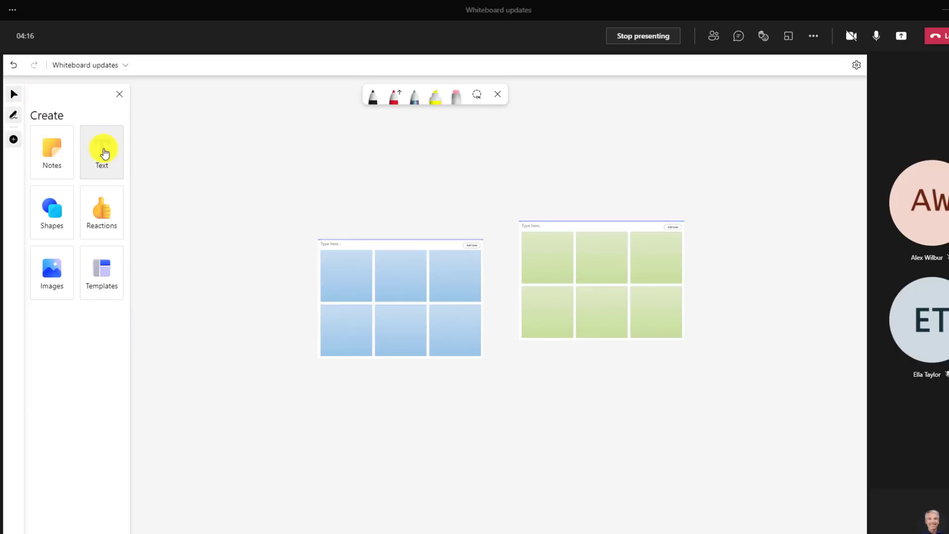
pyautogui.click(52, 220)
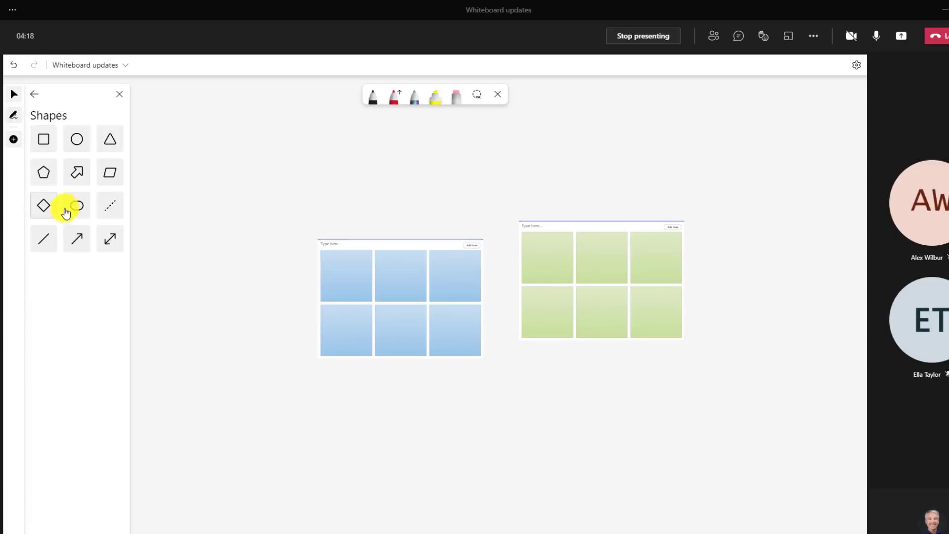
pyautogui.click(76, 172)
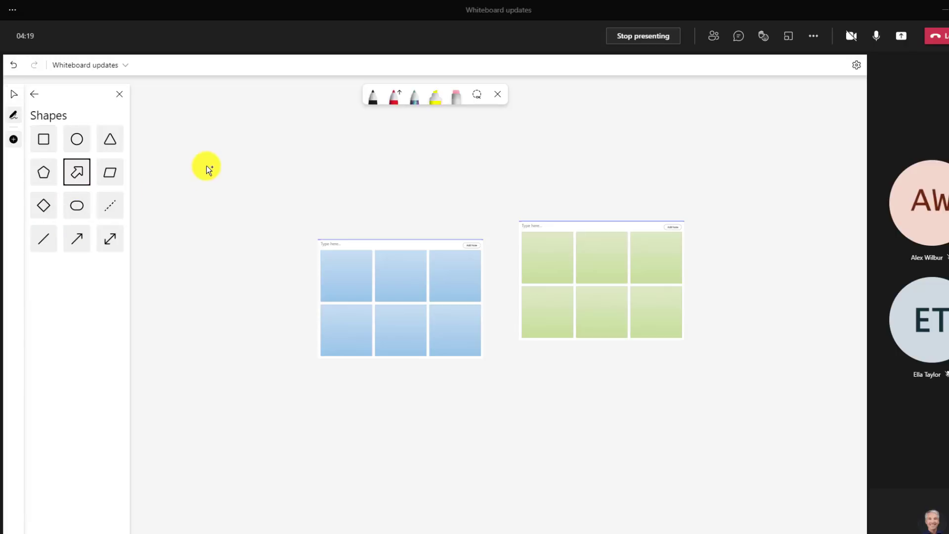
pyautogui.click(276, 197)
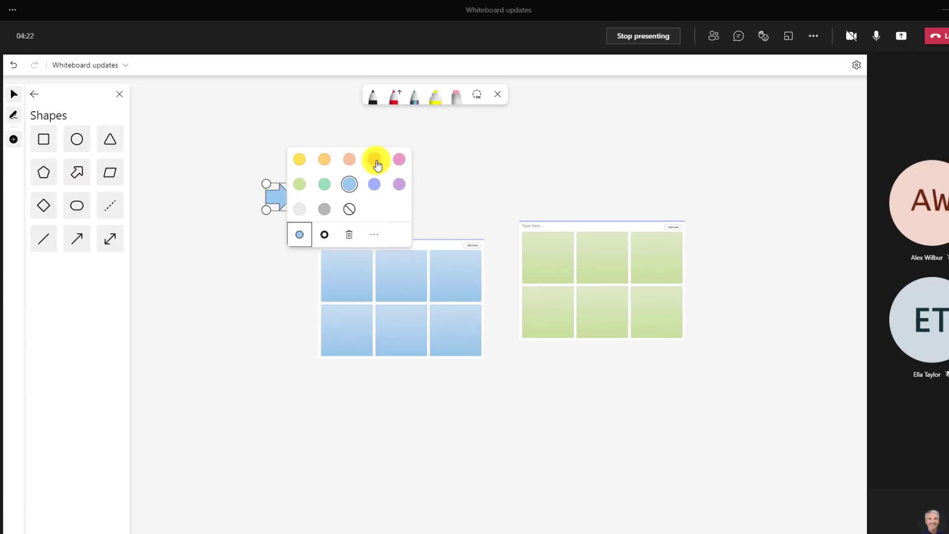
pyautogui.click(375, 159)
pyautogui.click(246, 140)
# - Place a thumbs-up reaction on the blue grid's bottom-left note and another on the green grid's top-left note
pyautogui.click(35, 95)
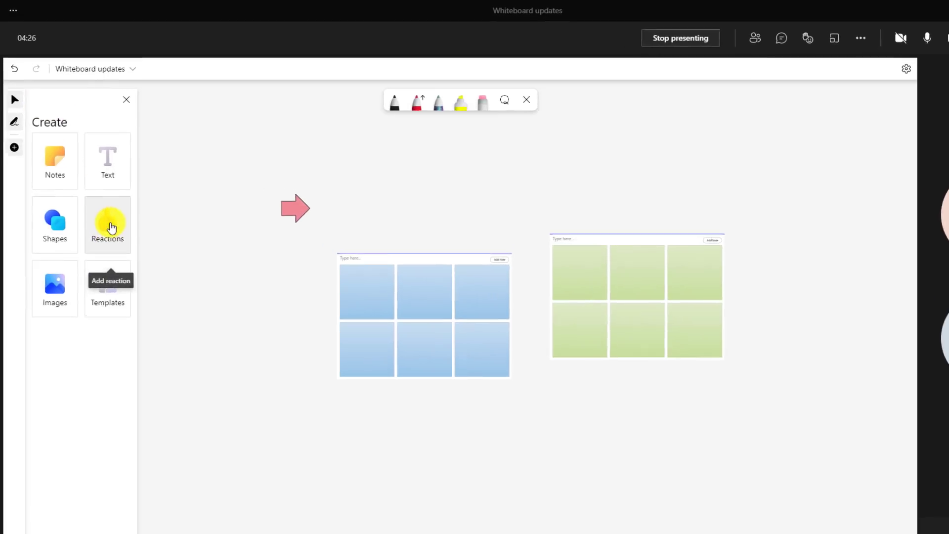
pyautogui.click(131, 270)
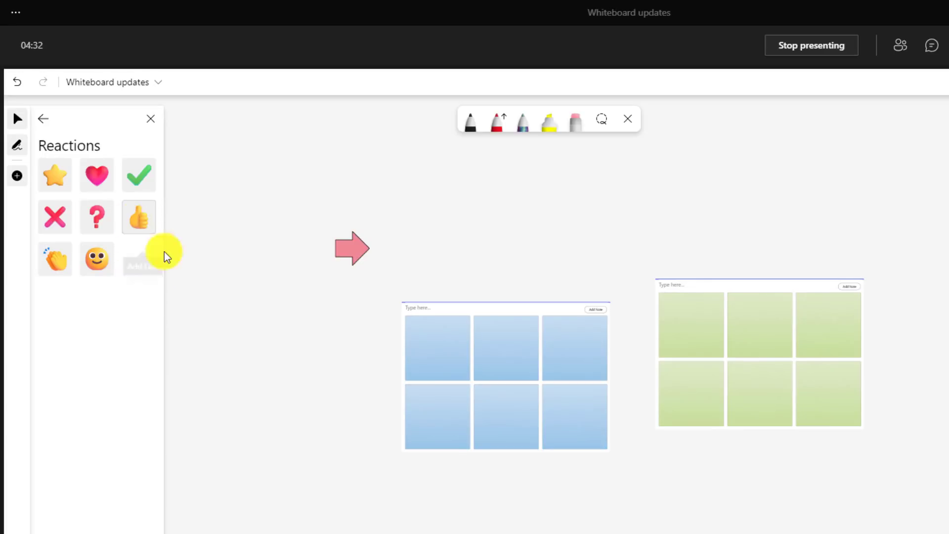
pyautogui.click(135, 222)
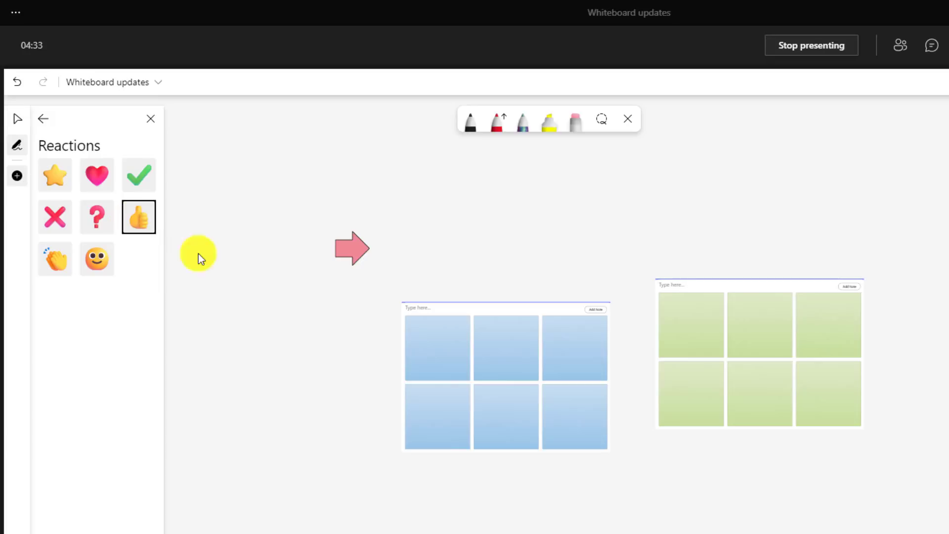
pyautogui.click(448, 417)
pyautogui.click(674, 340)
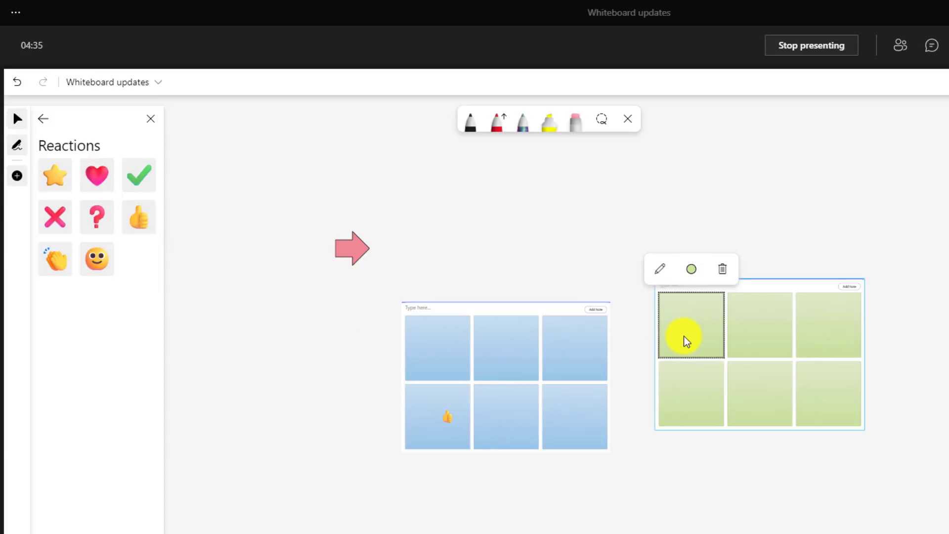
pyautogui.click(133, 225)
pyautogui.click(698, 333)
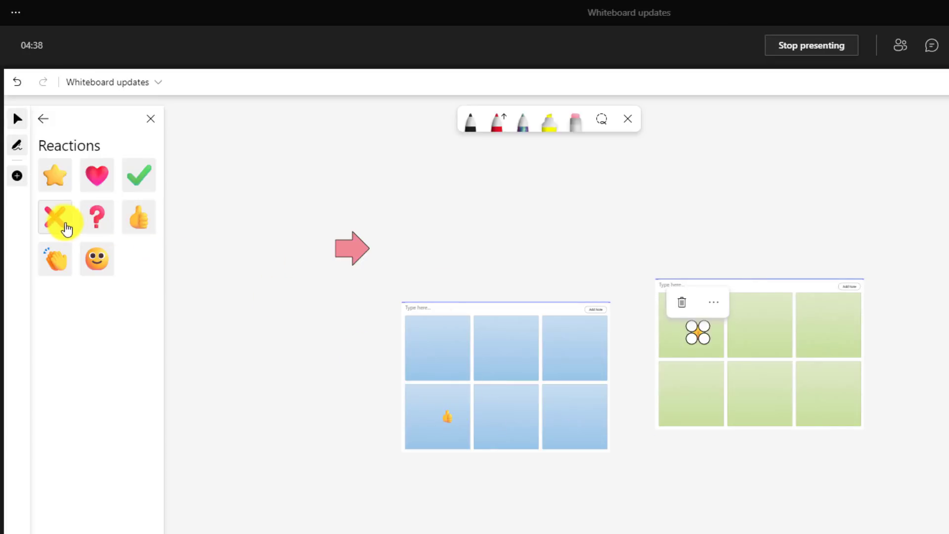
# - Place a red X reaction on the blue grid's top-left note and a green checkmark on the green grid's bottom-right note
pyautogui.click(56, 217)
pyautogui.click(442, 359)
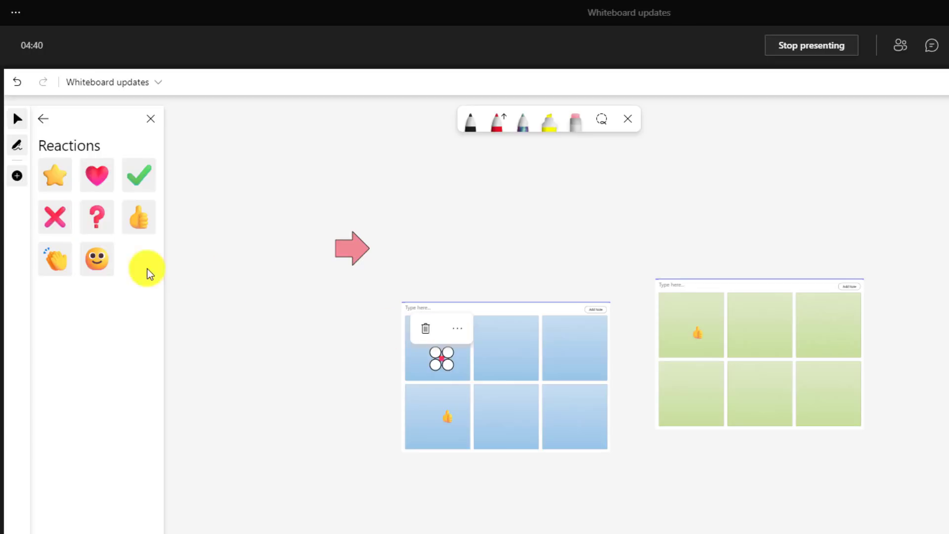
pyautogui.click(232, 274)
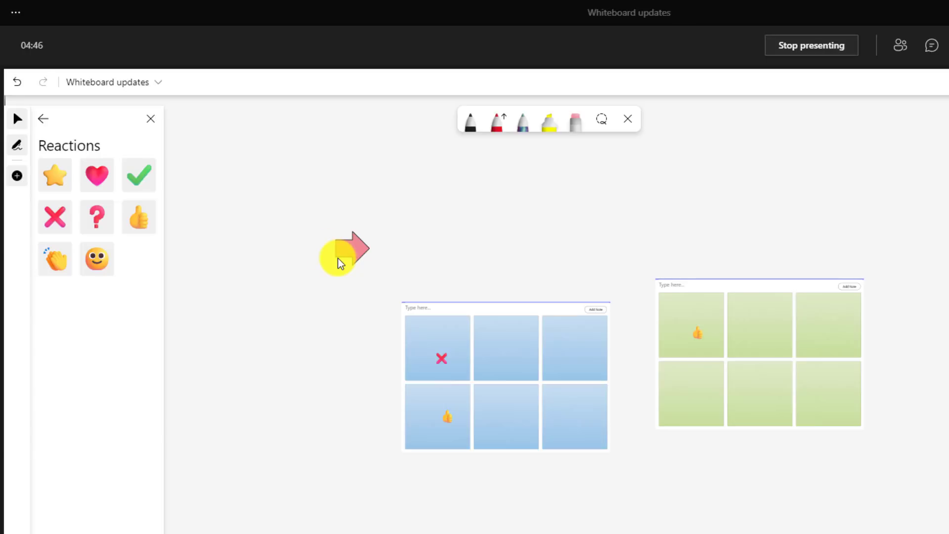
pyautogui.click(138, 183)
pyautogui.click(836, 382)
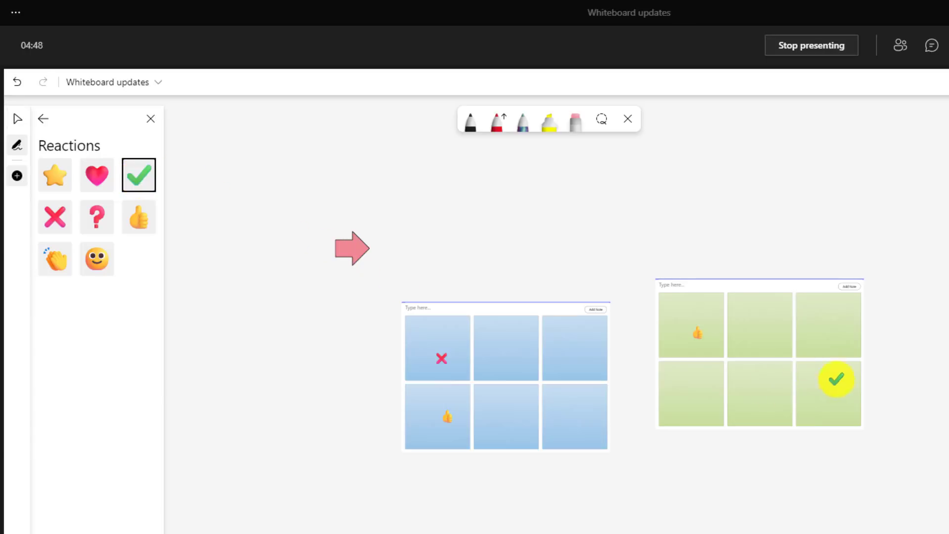
pyautogui.click(920, 356)
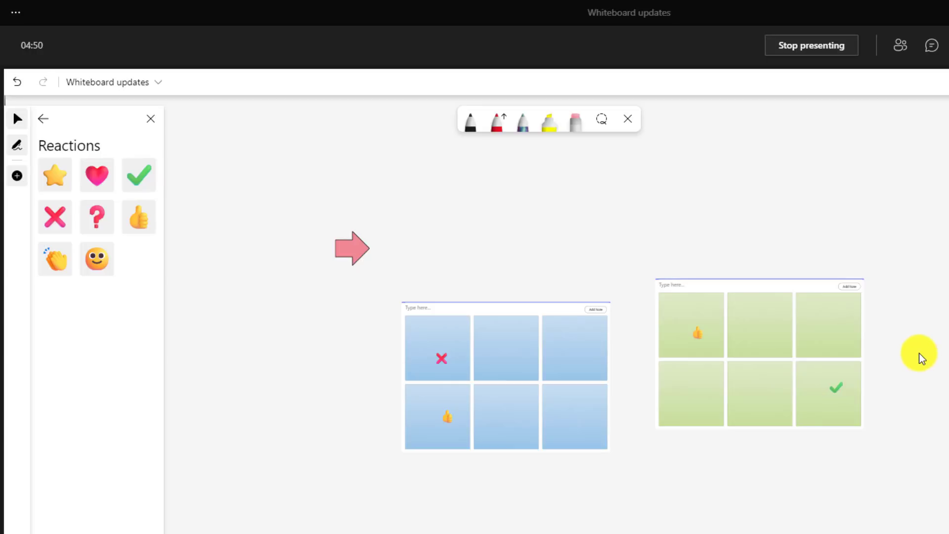
pyautogui.scroll(3, 920, 355)
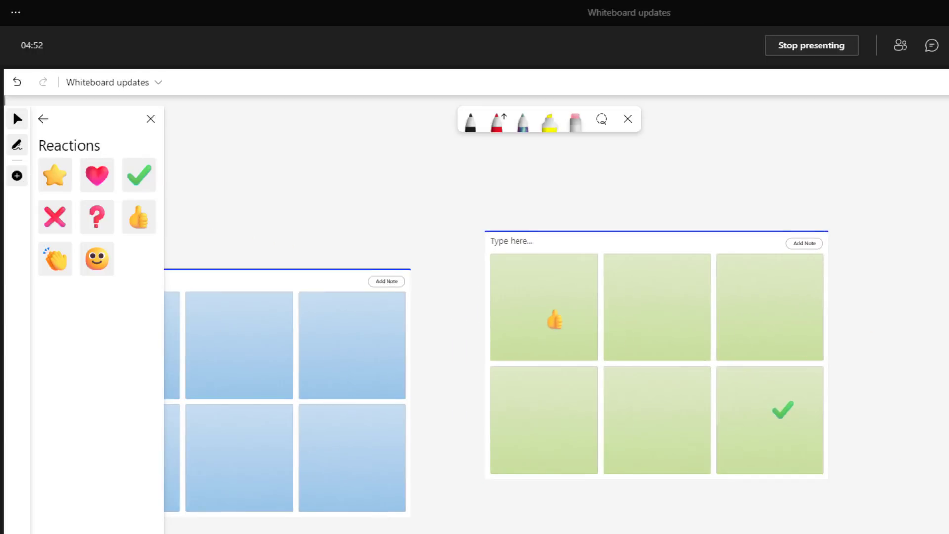
pyautogui.hscroll(-5, 557, 367)
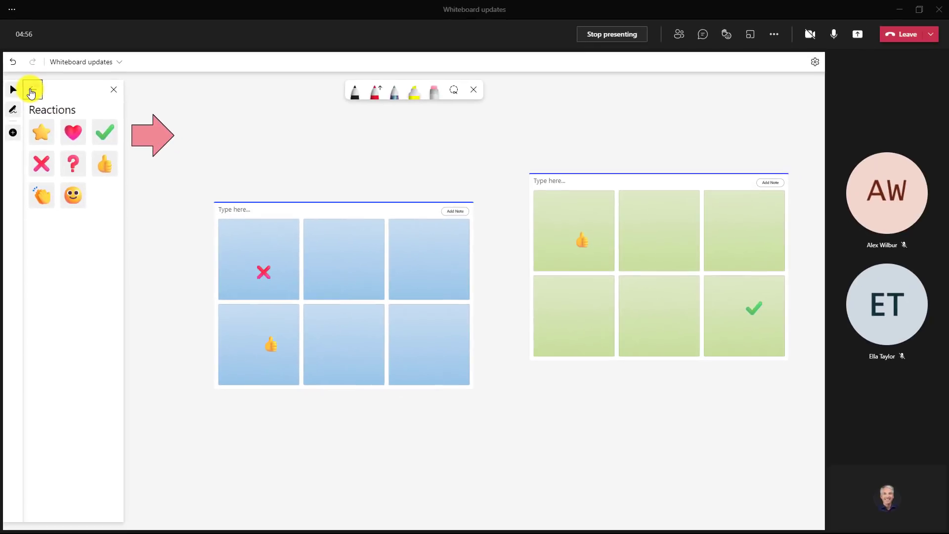
pyautogui.click(43, 119)
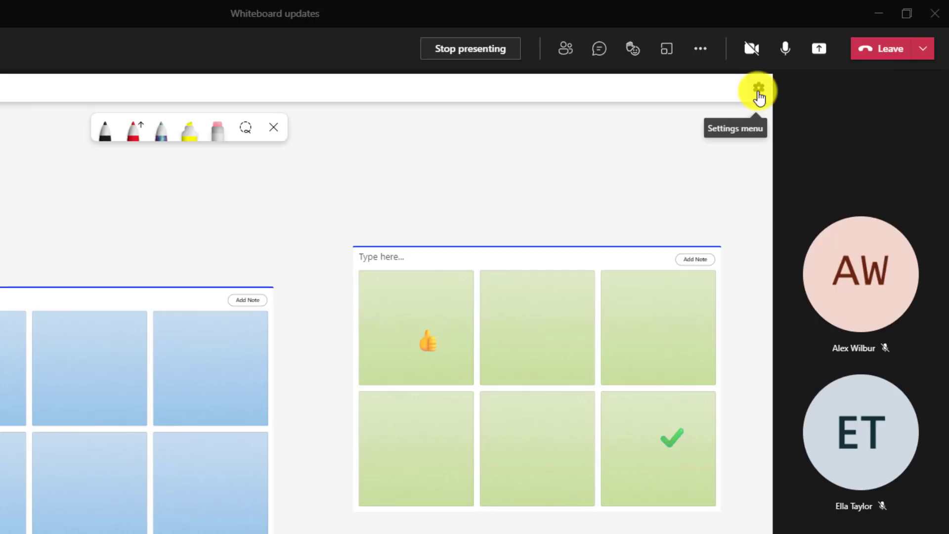
# - Open the whiteboard's background formatting and try the Narrow rule, Dot and Graph grids
pyautogui.click(759, 94)
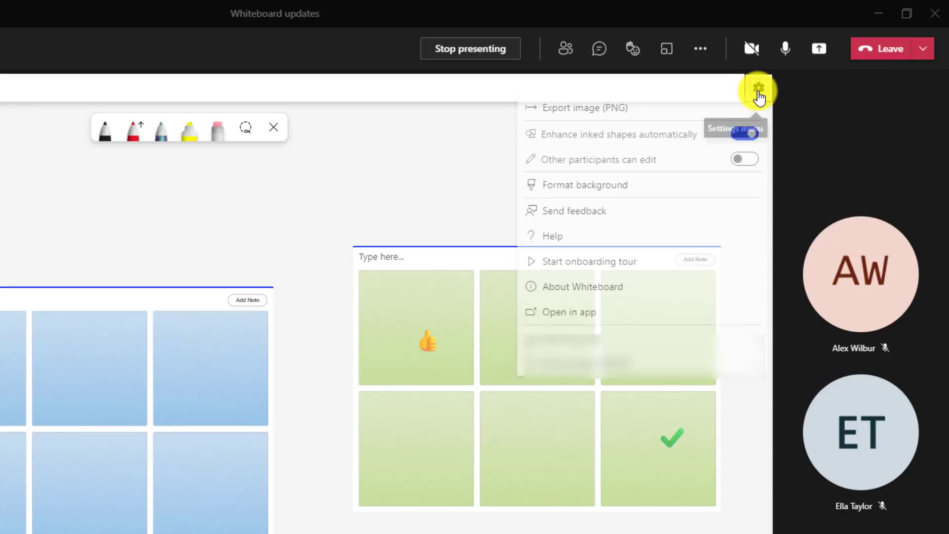
pyautogui.click(565, 196)
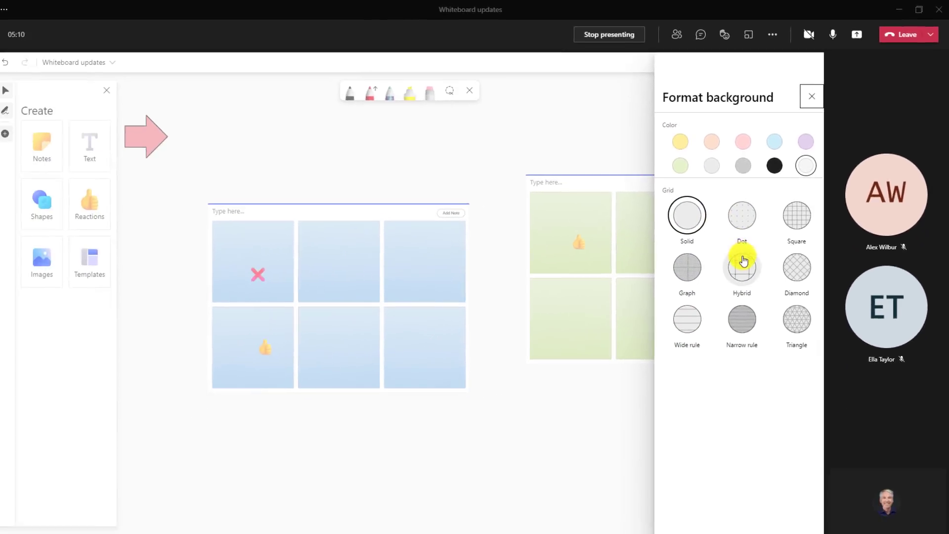
pyautogui.click(744, 262)
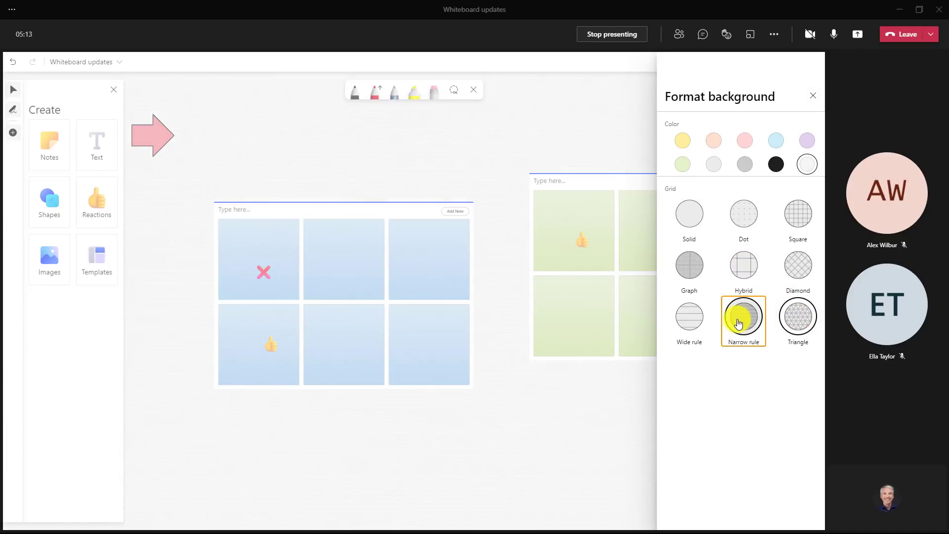
pyautogui.click(744, 216)
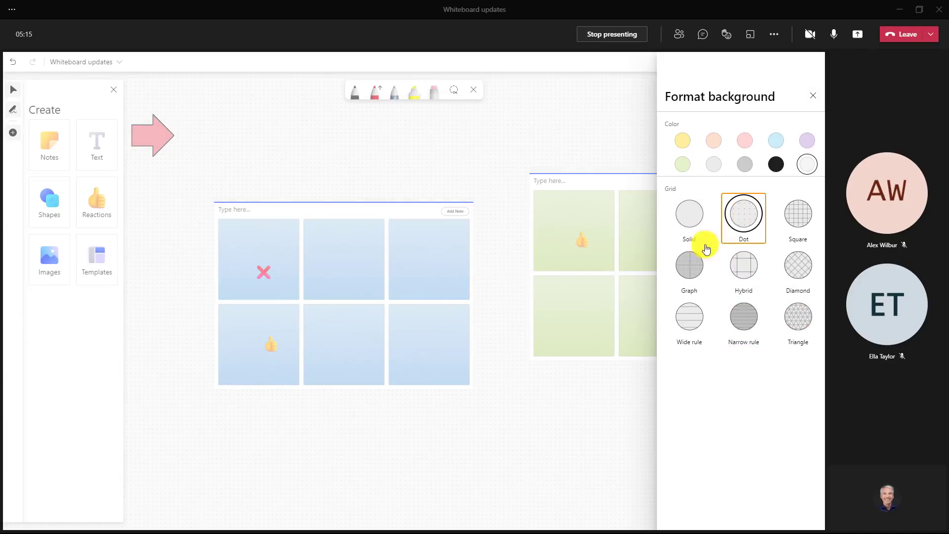
pyautogui.click(690, 265)
# - Try pink and black background colors, and set the whiteboard background to yellow with the Wide rule grid
pyautogui.click(746, 140)
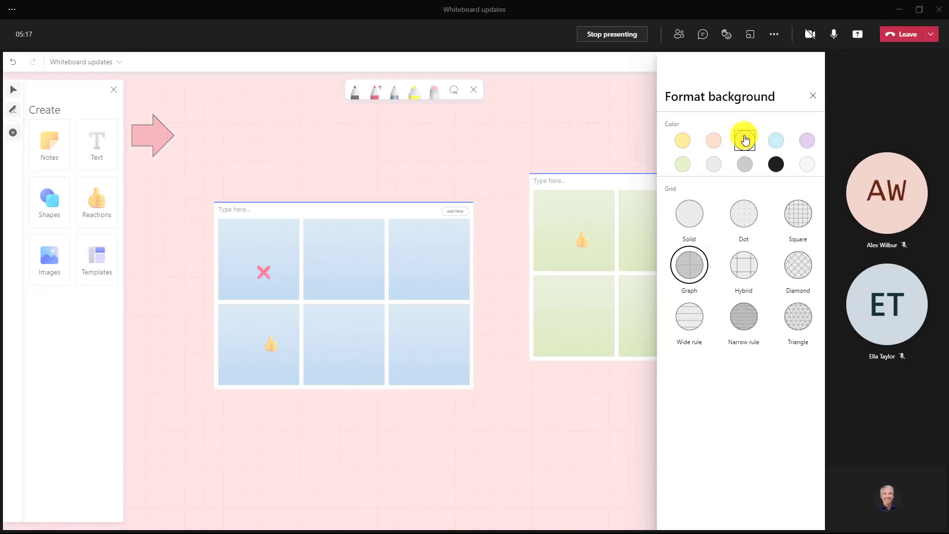
pyautogui.click(777, 165)
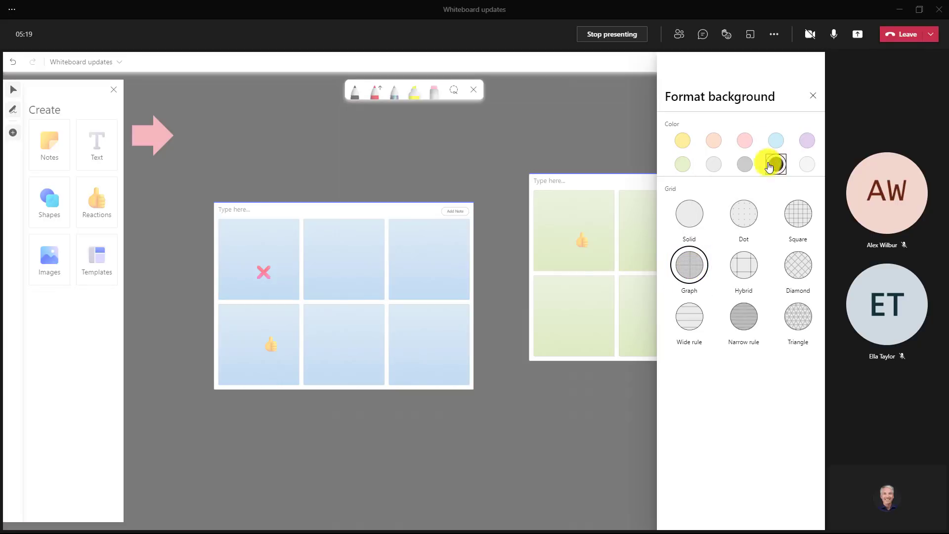
pyautogui.click(683, 165)
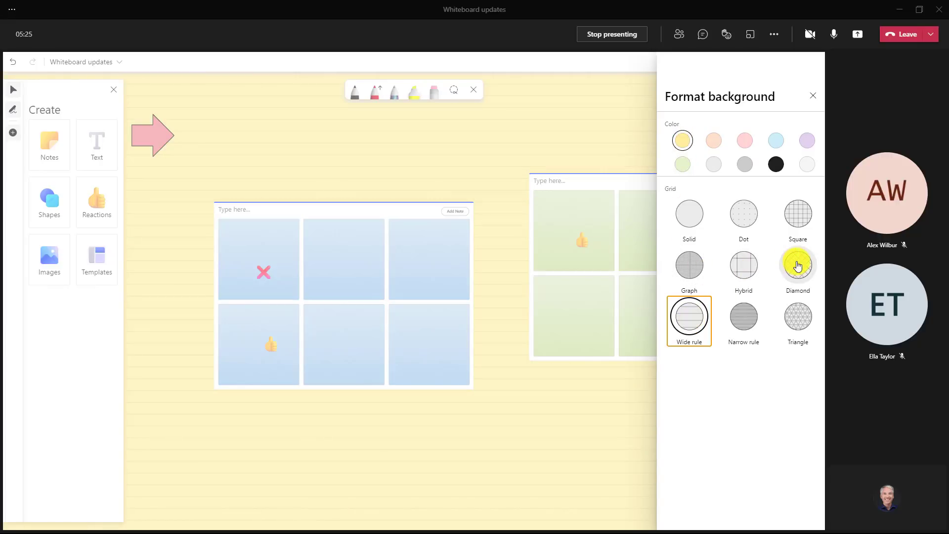
pyautogui.click(815, 95)
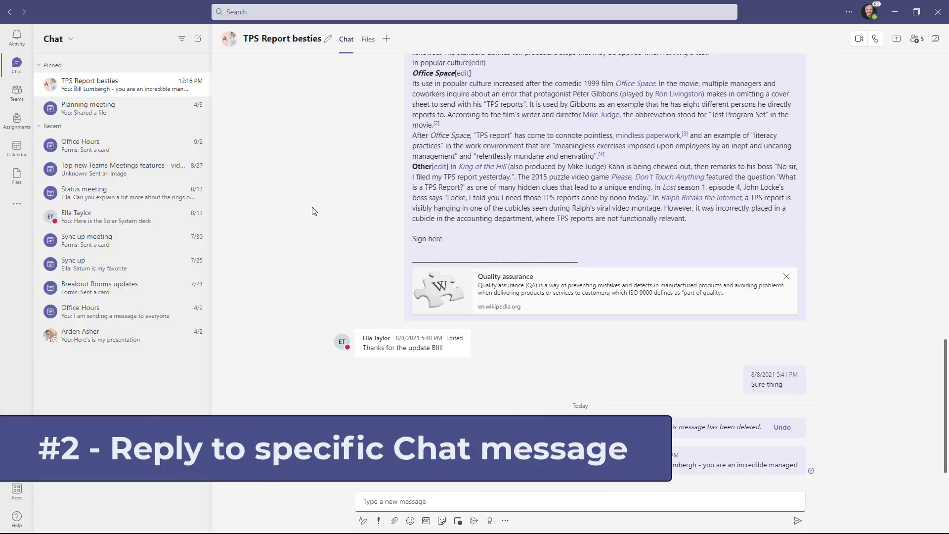
# - Reply to the chat's first message, "Hi everyone - let's talk about the new TPS reports", with "Can't wait for the TPS offsite"
pyautogui.scroll(7, 313, 207)
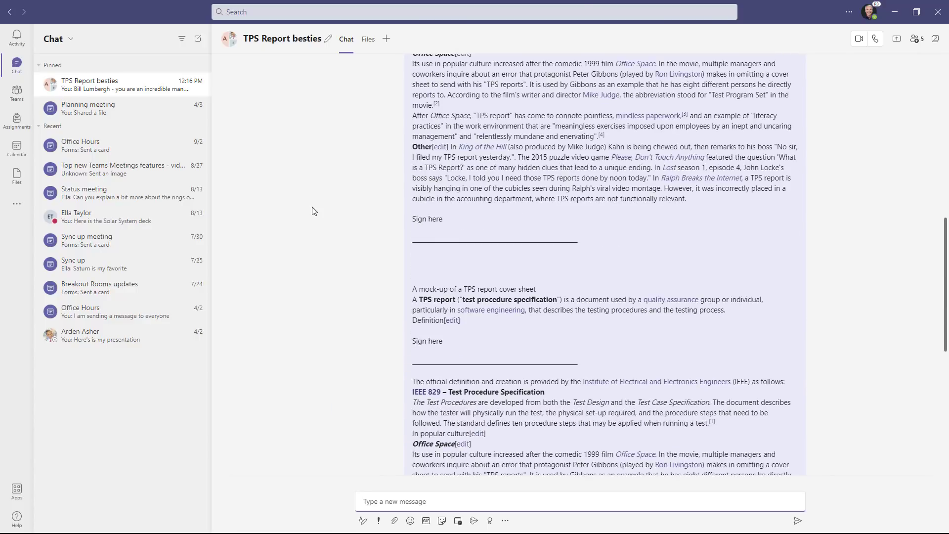
pyautogui.scroll(10, 312, 206)
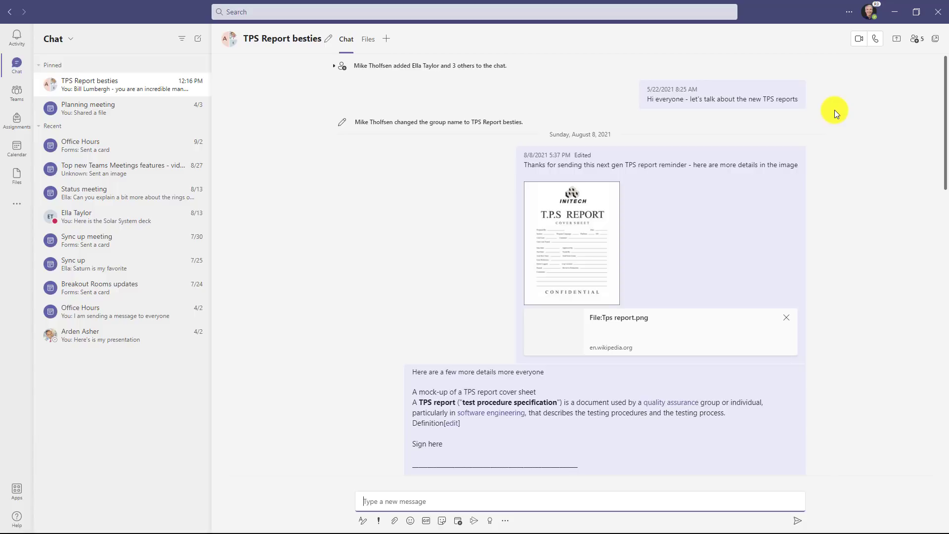
pyautogui.moveTo(799, 77)
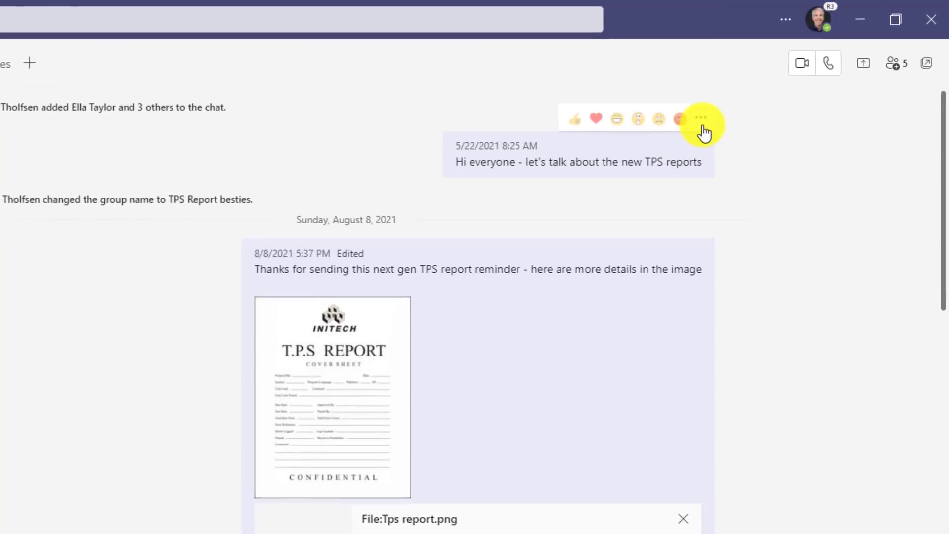
pyautogui.click(696, 122)
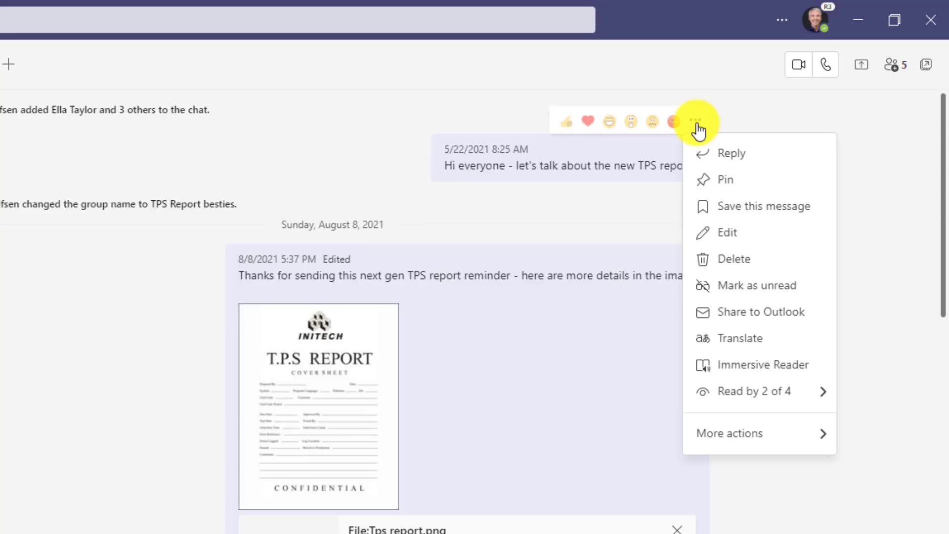
pyautogui.click(769, 161)
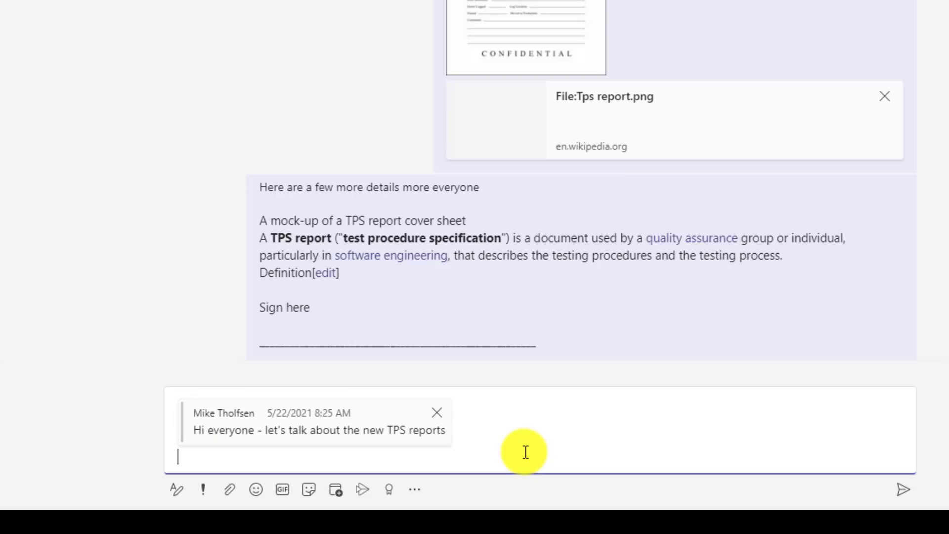
pyautogui.write("Can't wait for the TPS offsite")
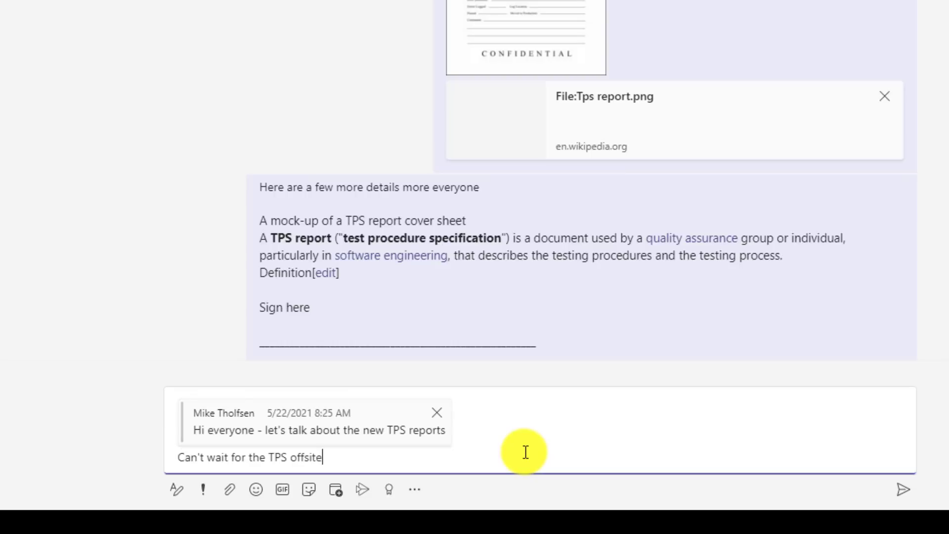
pyautogui.click(907, 492)
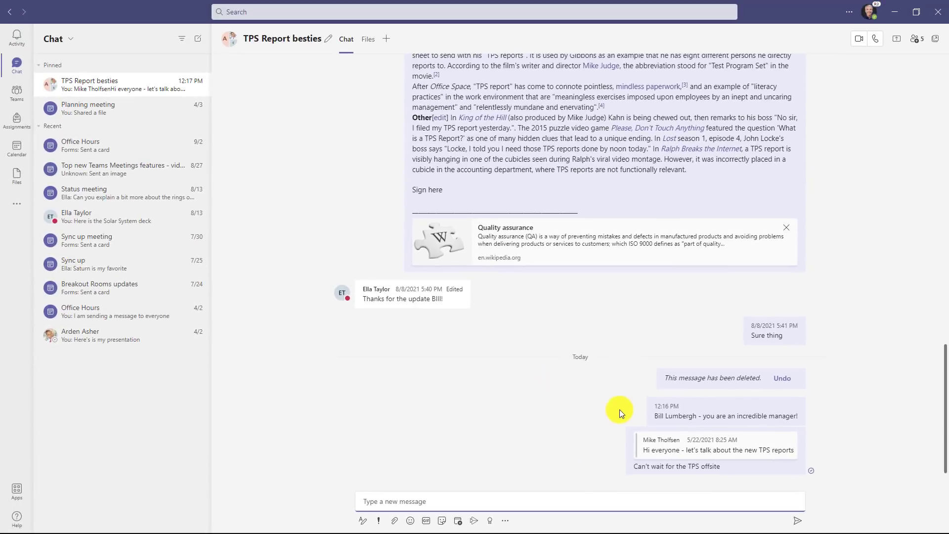
# - Find the earlier message beginning "Here are a few more details more everyone" and show its available actions
pyautogui.scroll(10, 619, 409)
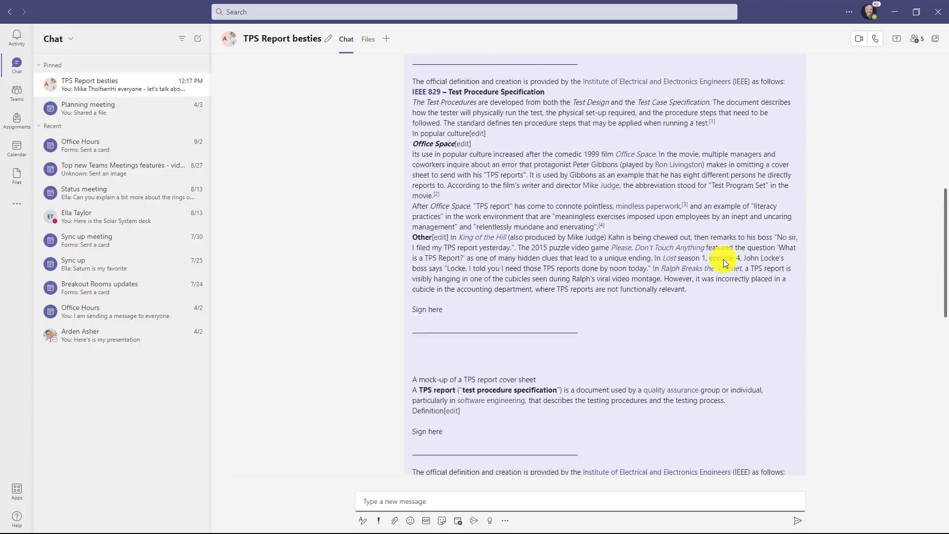
pyautogui.scroll(4, 764, 138)
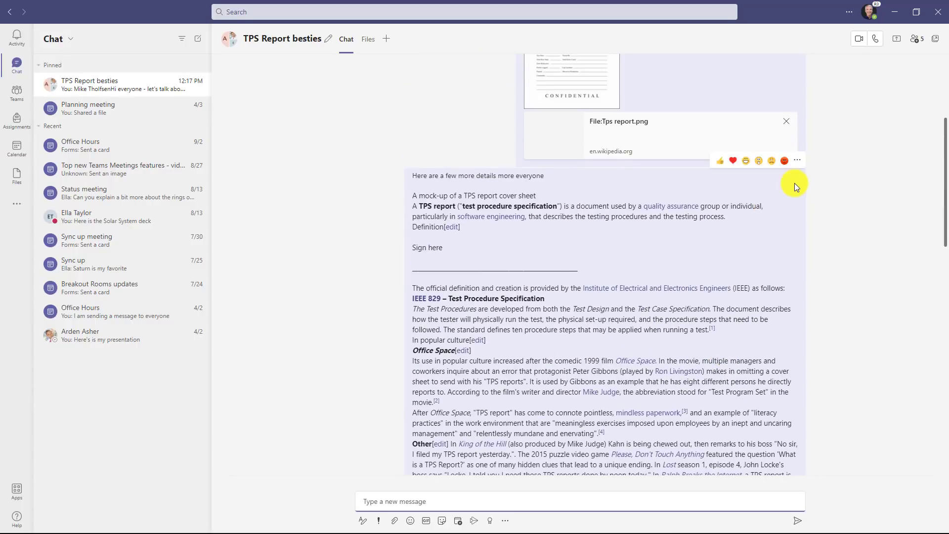
pyautogui.click(798, 160)
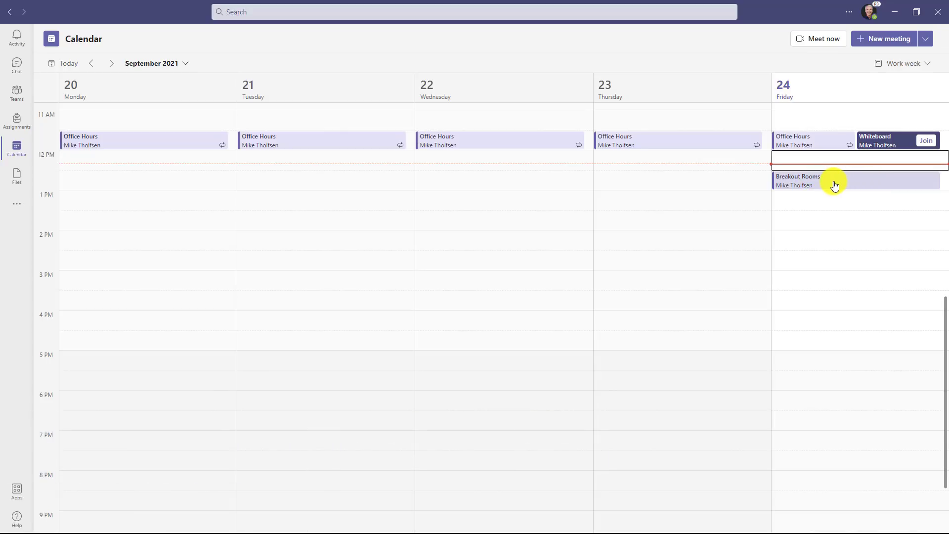
# - Create four breakout rooms for the Breakout Rooms meeting scheduled on Friday, September 24
pyautogui.click(835, 185)
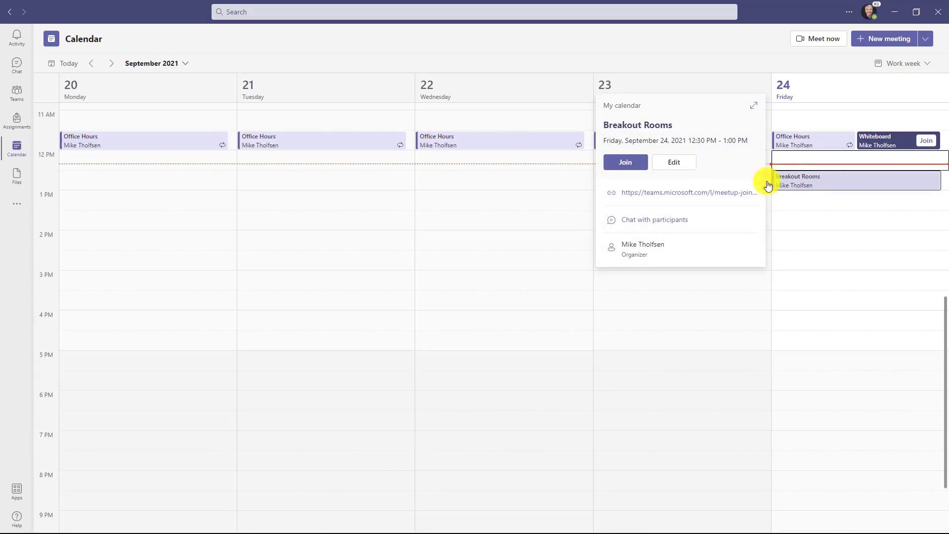
pyautogui.click(678, 163)
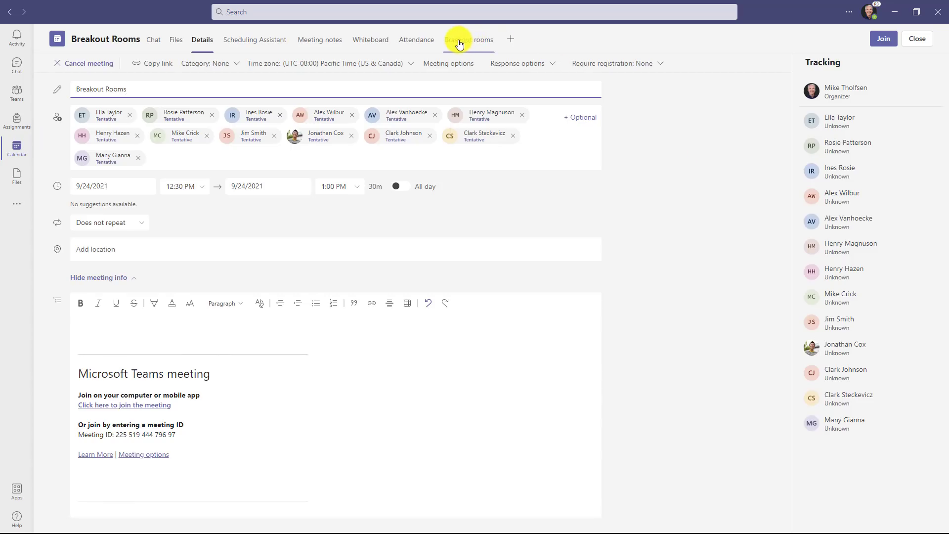
pyautogui.click(480, 44)
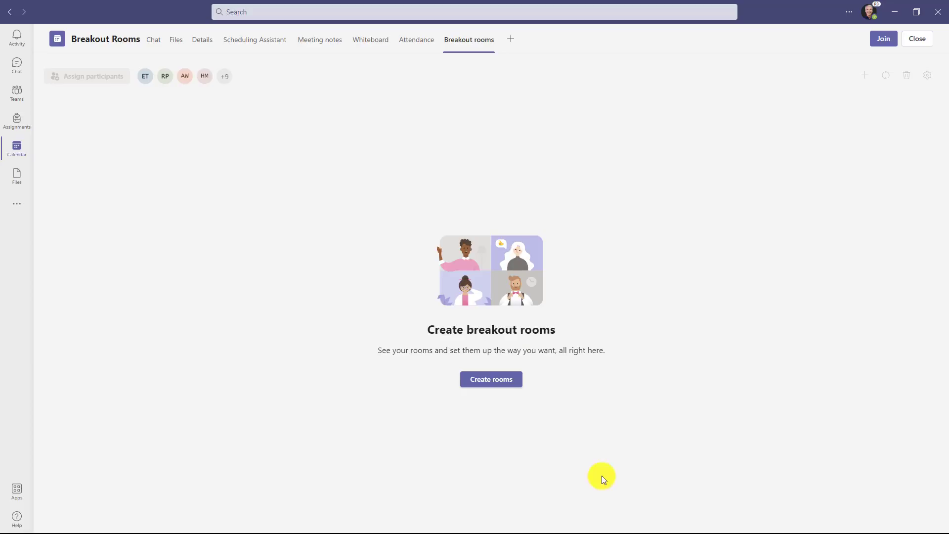
pyautogui.click(486, 382)
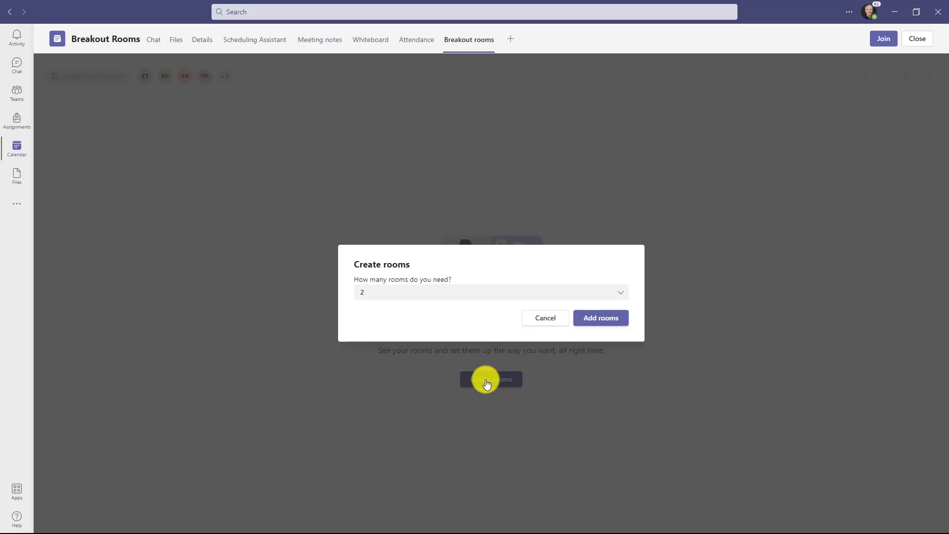
pyautogui.click(542, 289)
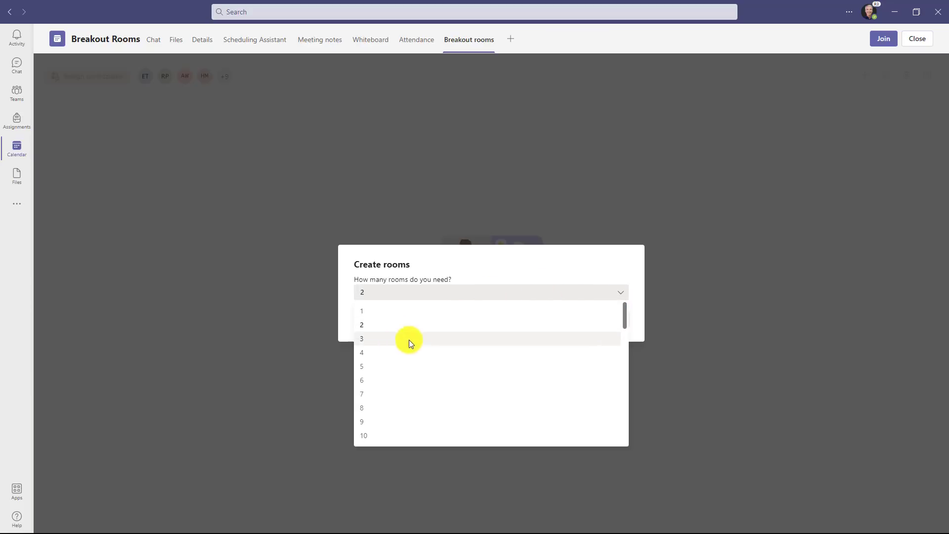
pyautogui.click(386, 352)
pyautogui.click(605, 319)
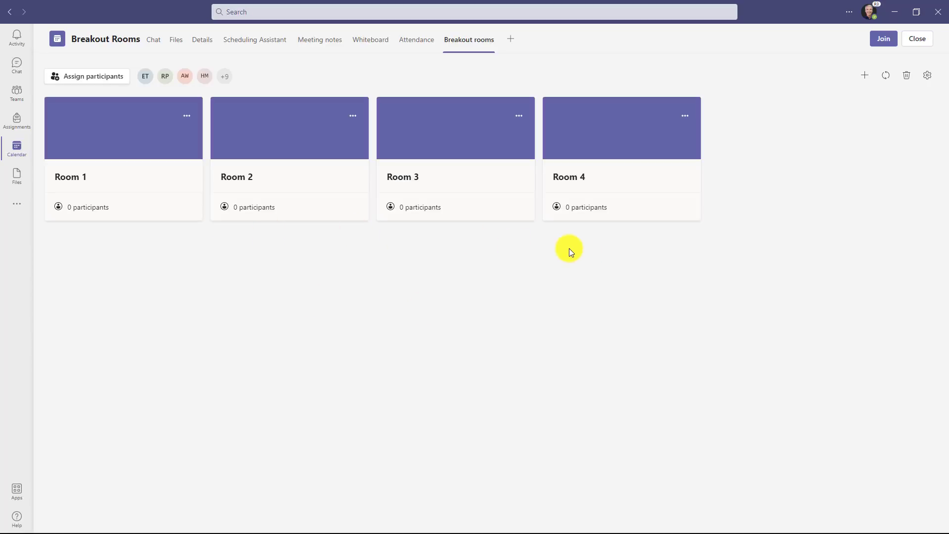
# - Assign participants to the breakout rooms automatically and rename the four rooms Red, Yellow, Green and Blue
pyautogui.click(81, 79)
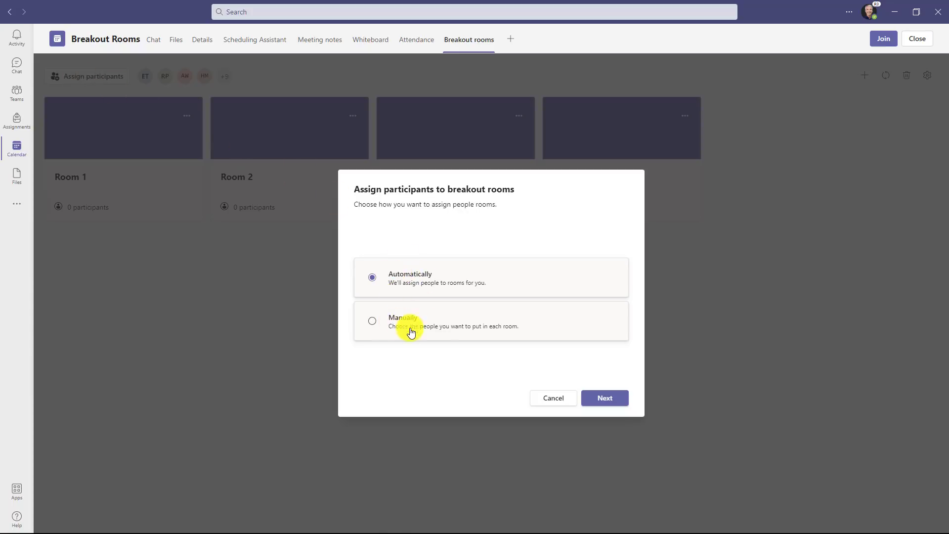
pyautogui.click(604, 398)
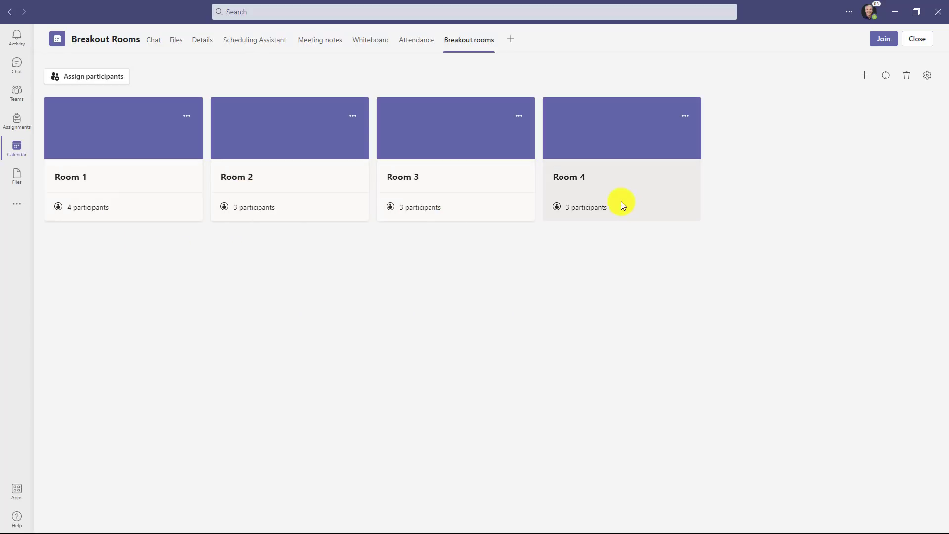
pyautogui.click(187, 116)
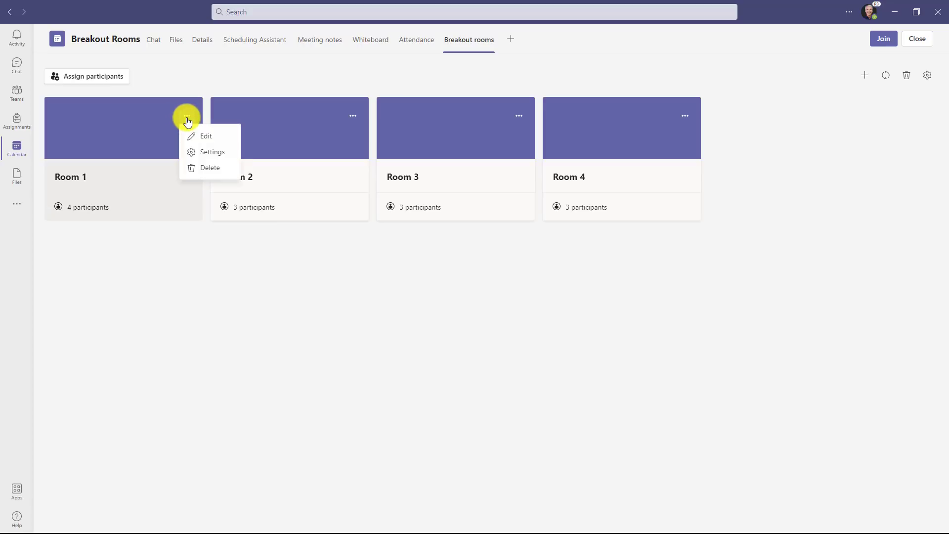
pyautogui.click(216, 137)
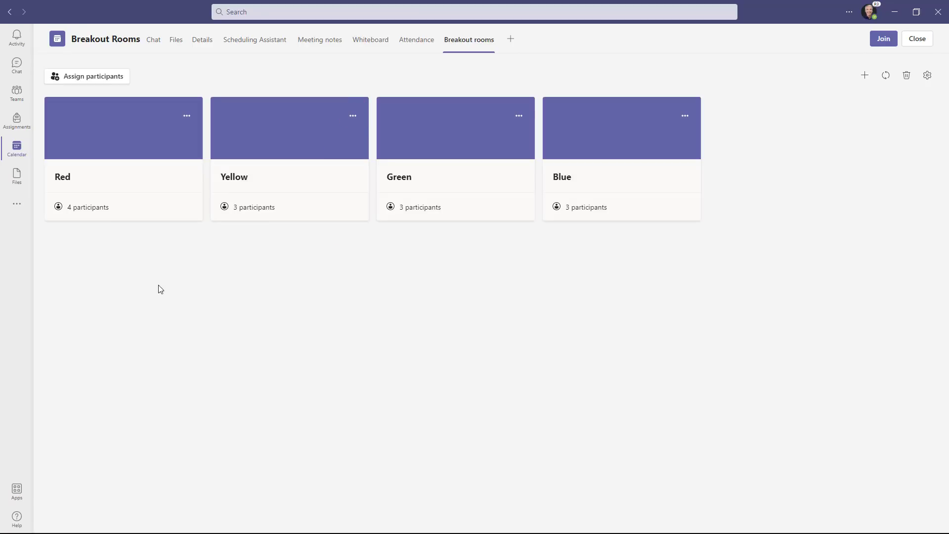
pyautogui.click(182, 297)
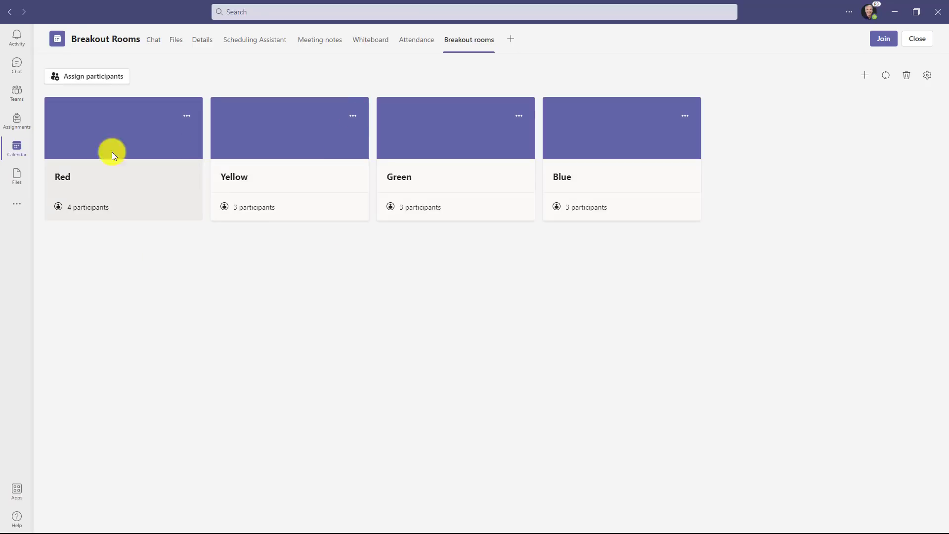
# - Reassign the second participant in the list from the Red room to the Green room
pyautogui.click(79, 76)
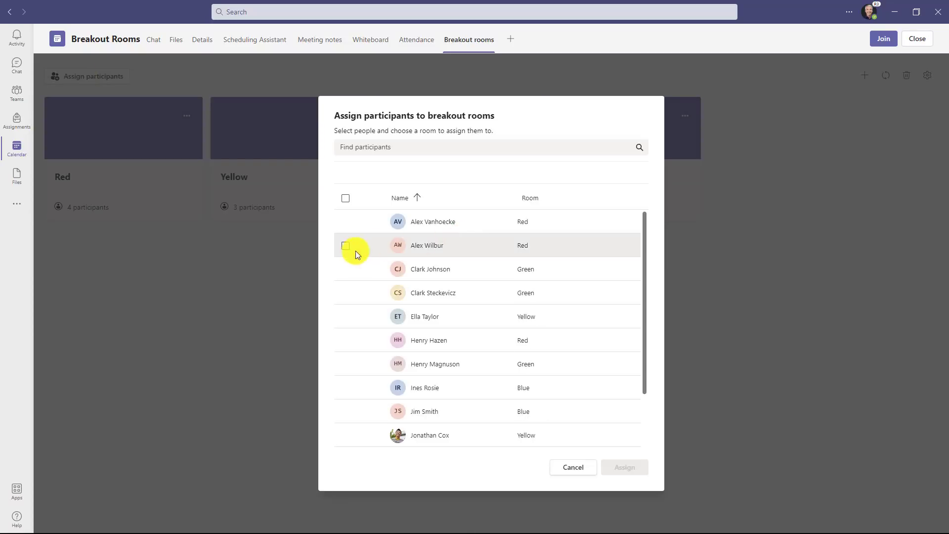
pyautogui.click(345, 247)
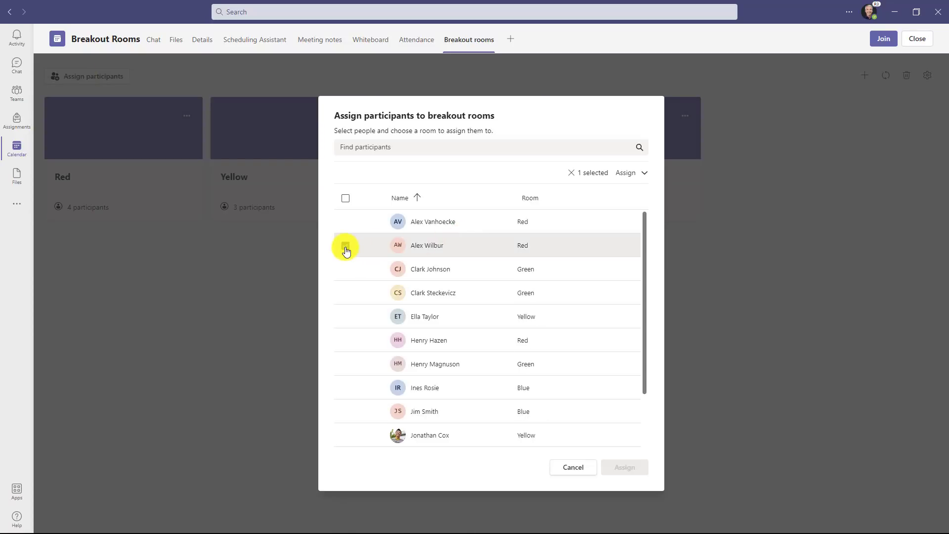
pyautogui.click(535, 246)
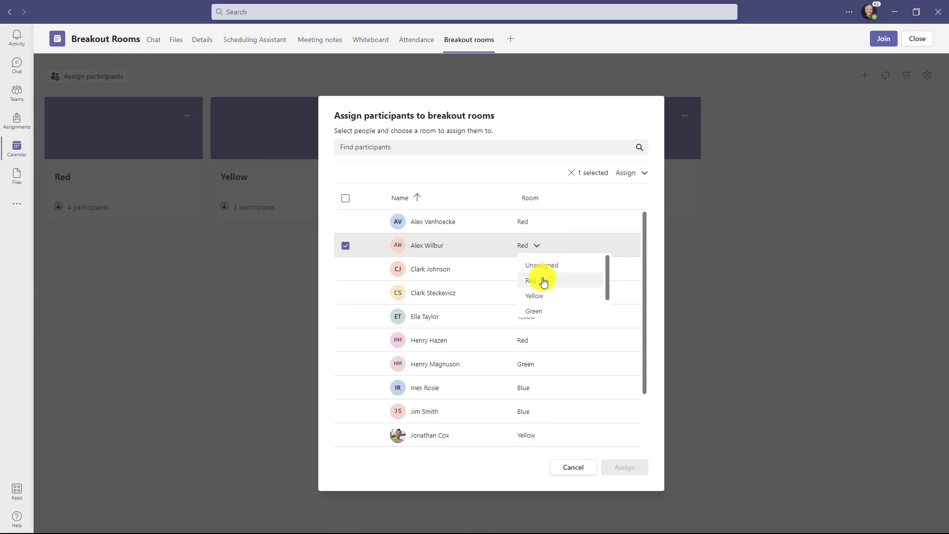
pyautogui.click(541, 311)
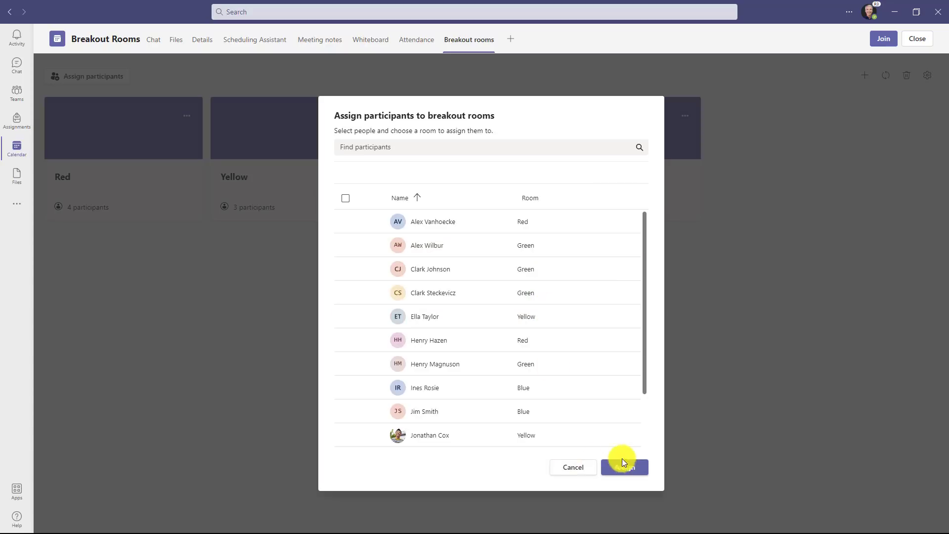
pyautogui.click(622, 462)
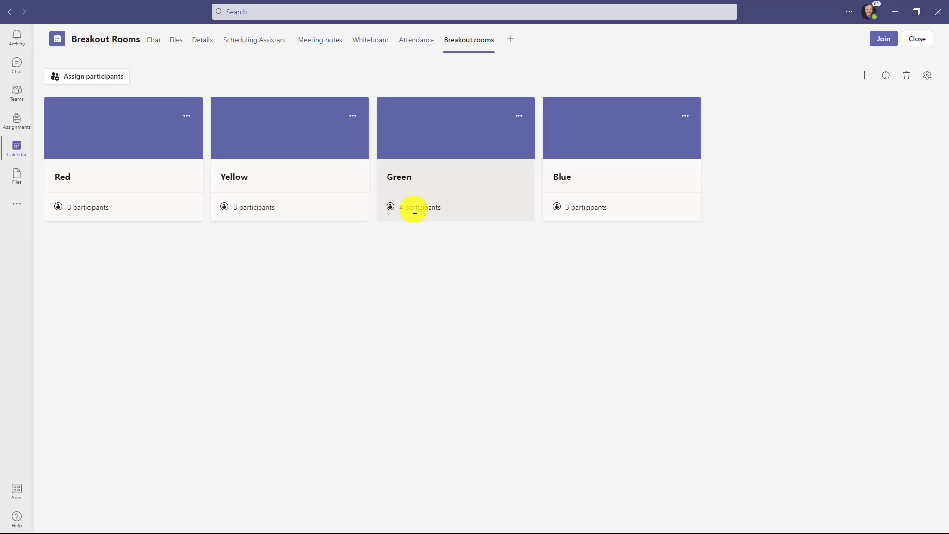
# - Join the Breakout Rooms meeting with computer audio and show its breakout room controls
pyautogui.click(884, 39)
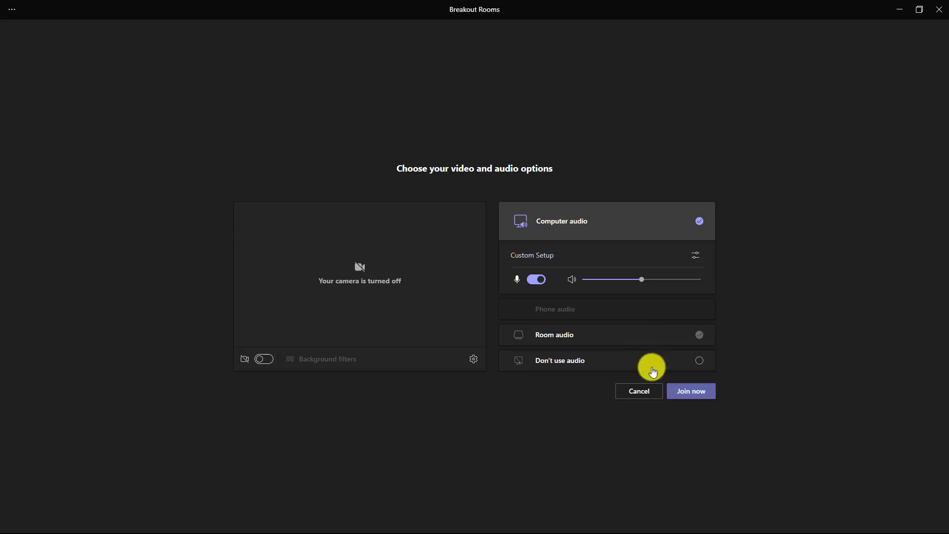
pyautogui.click(698, 389)
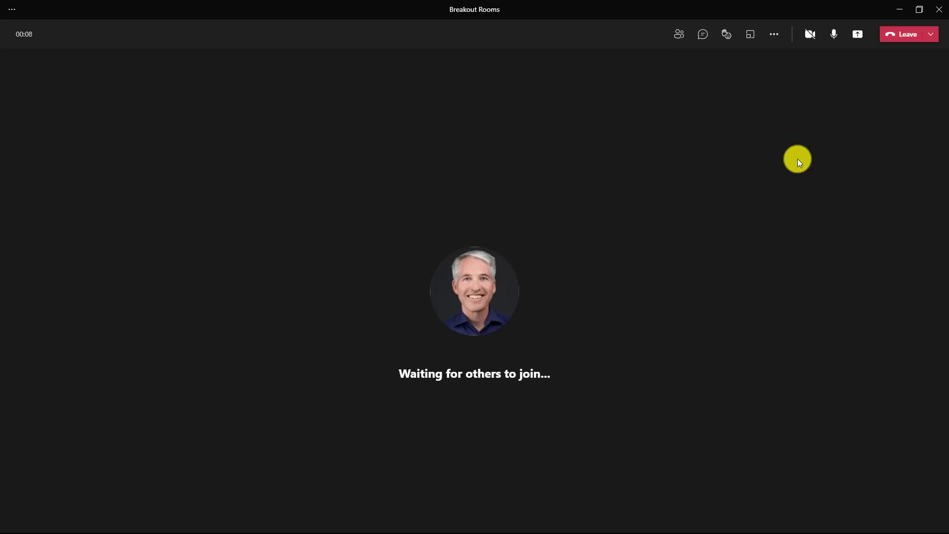
pyautogui.click(753, 35)
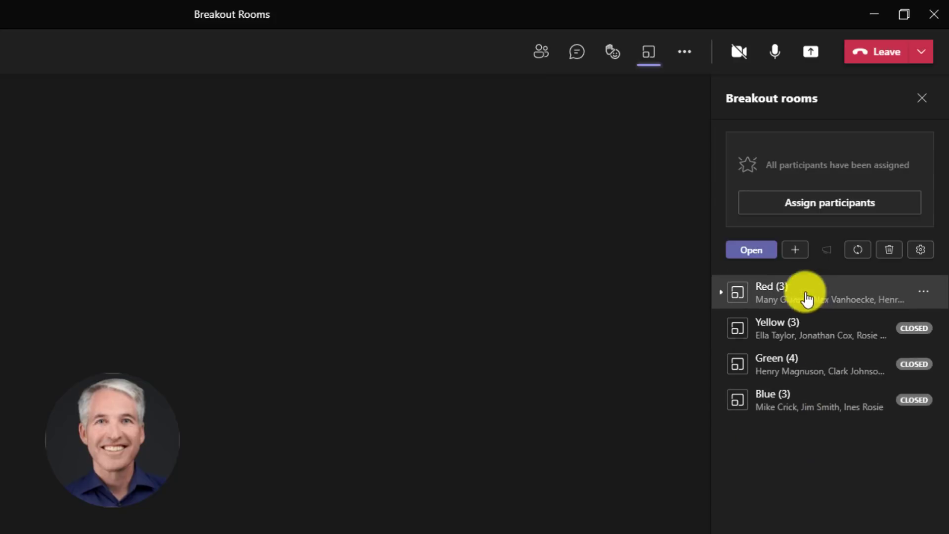
# - Enable assigning presenters to manage rooms in the breakout room settings and add several participants as presenters
pyautogui.click(922, 250)
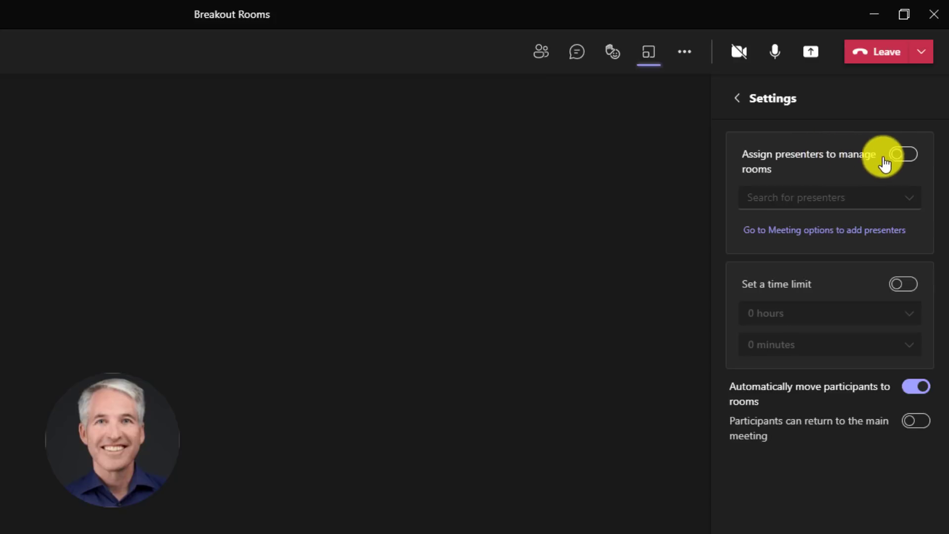
pyautogui.click(904, 155)
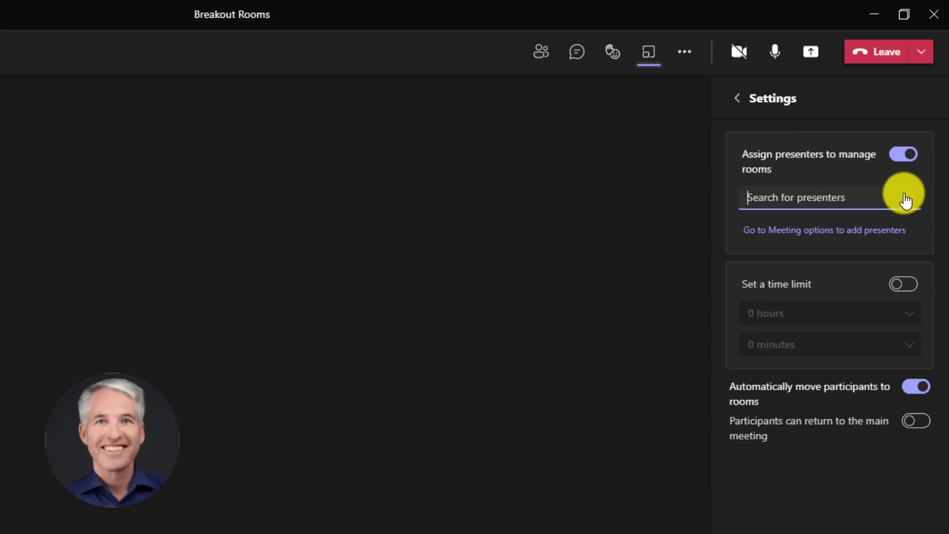
pyautogui.write('alex')
pyautogui.click(791, 227)
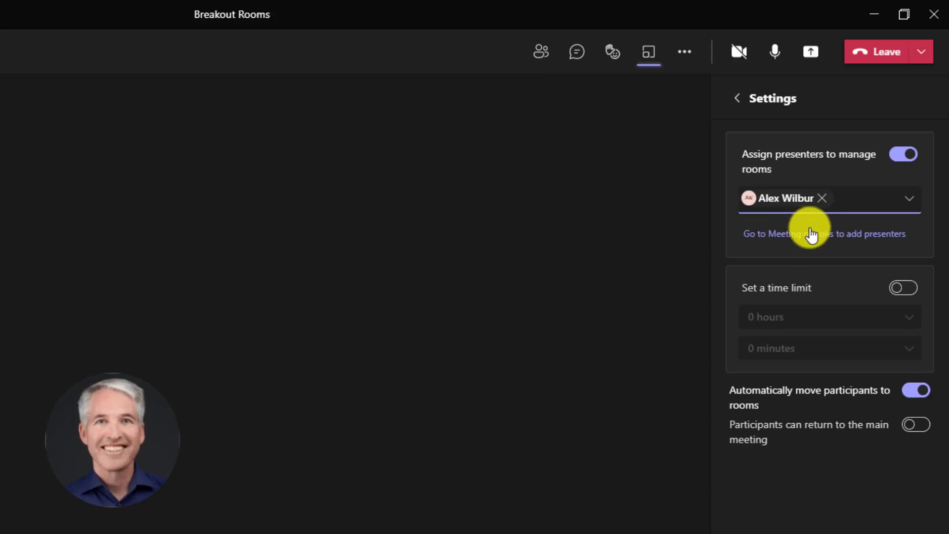
pyautogui.write('ella')
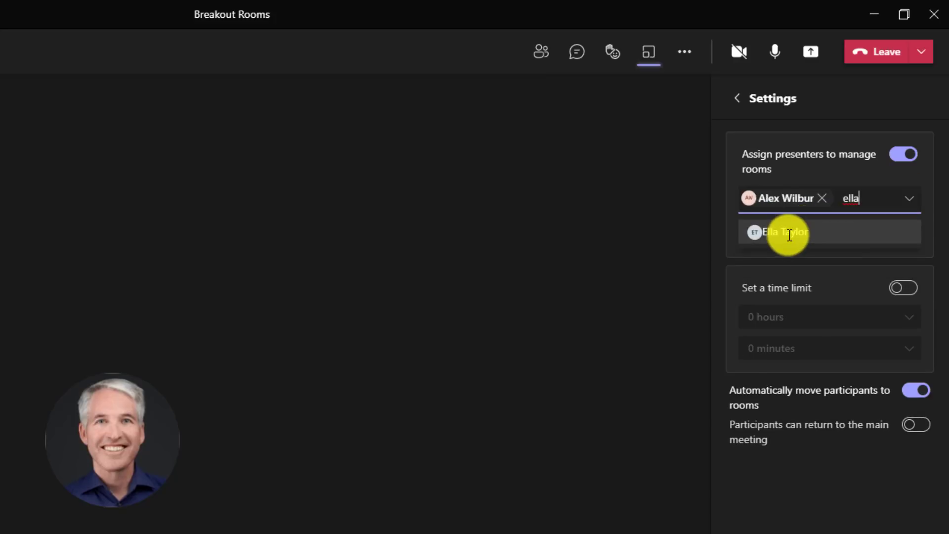
pyautogui.click(786, 233)
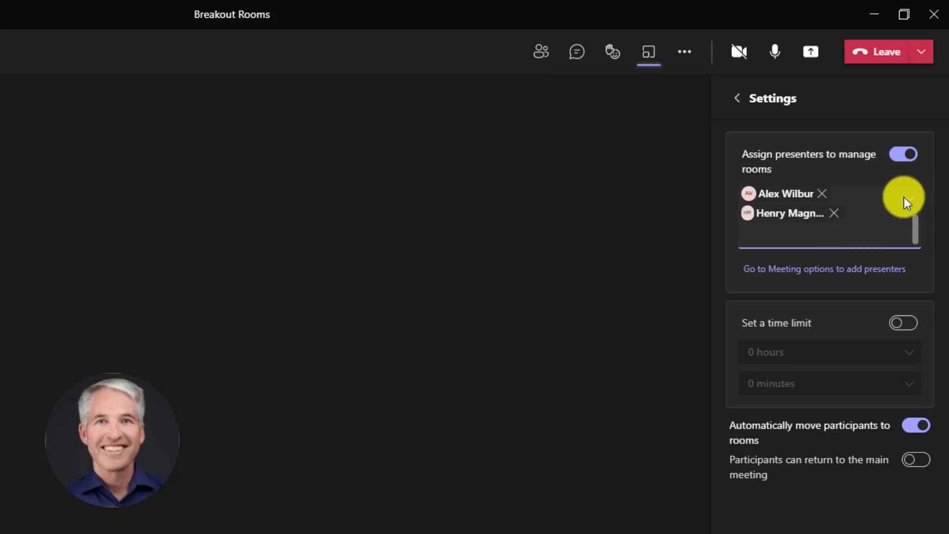
pyautogui.scroll(2, 895, 208)
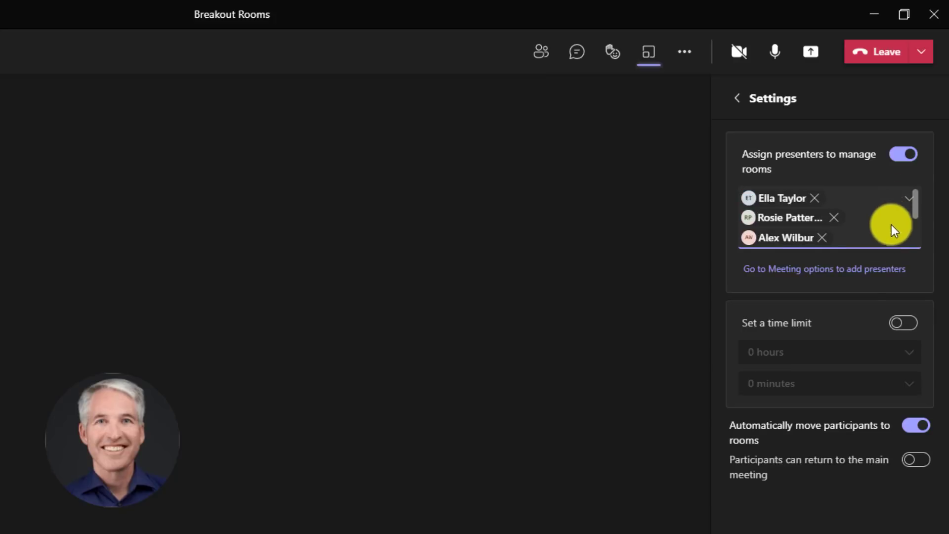
pyautogui.click(744, 99)
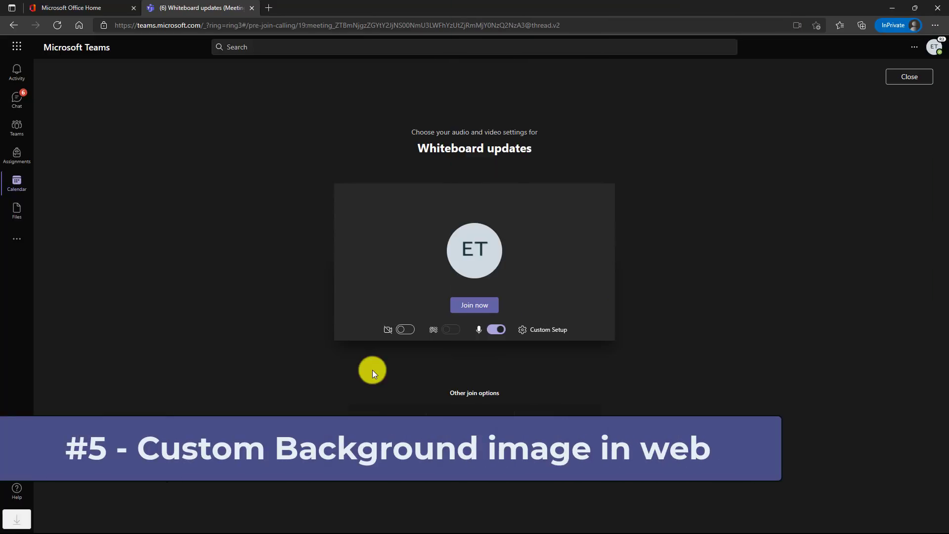
# - In Teams on the web, join the Whiteboard updates meeting with the camera on and the illustrated classroom background
pyautogui.click(406, 330)
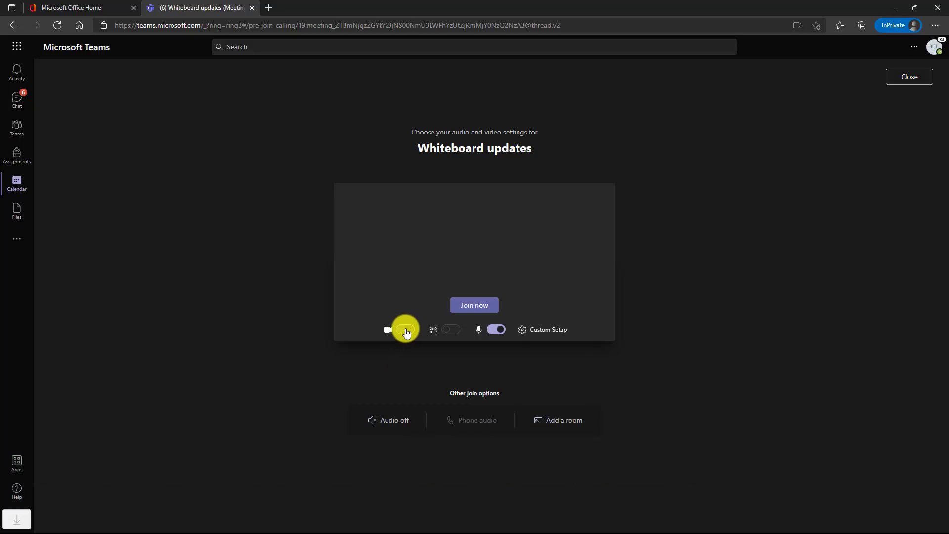
pyautogui.click(451, 329)
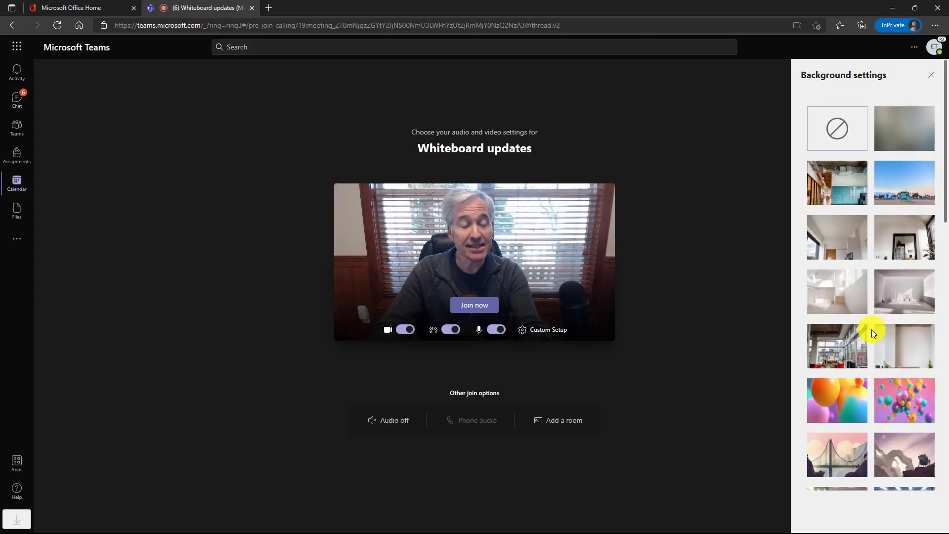
pyautogui.scroll(-5, 871, 332)
pyautogui.click(840, 353)
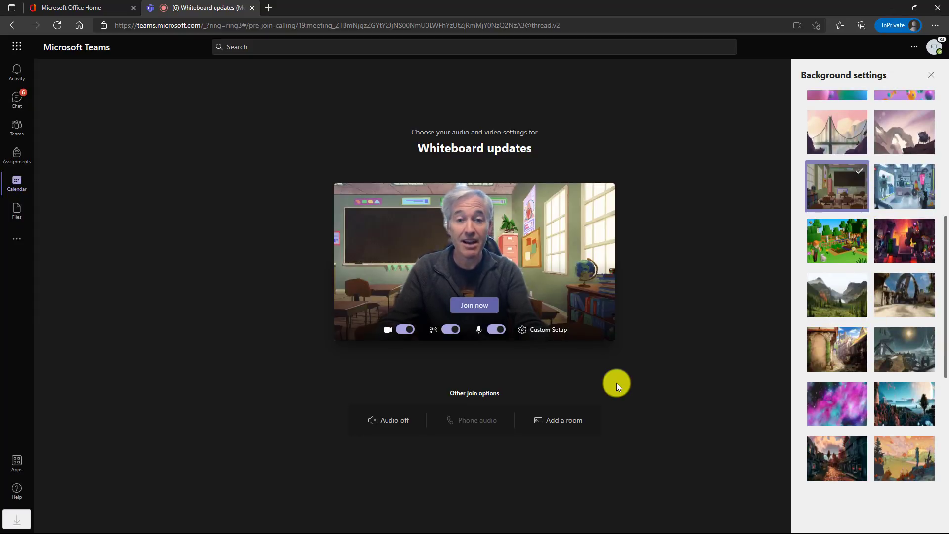
pyautogui.click(469, 306)
# - Change the background effect during the meeting to the blocky green game landscape and apply it
pyautogui.click(496, 455)
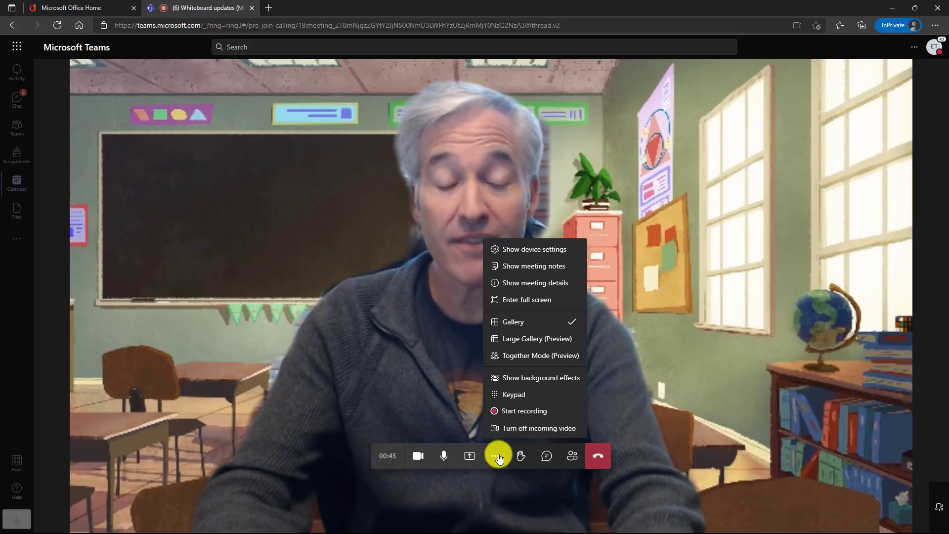
pyautogui.click(538, 378)
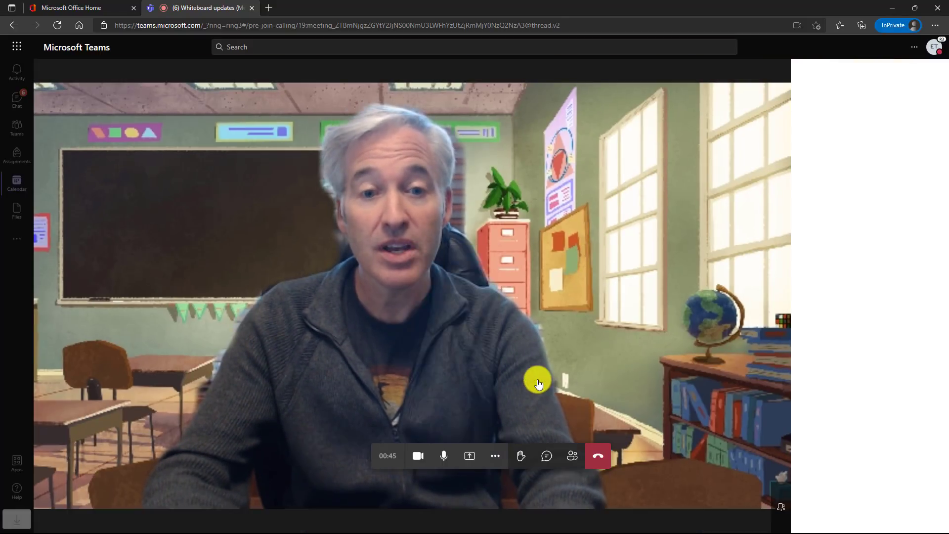
pyautogui.scroll(-5, 877, 311)
pyautogui.click(864, 299)
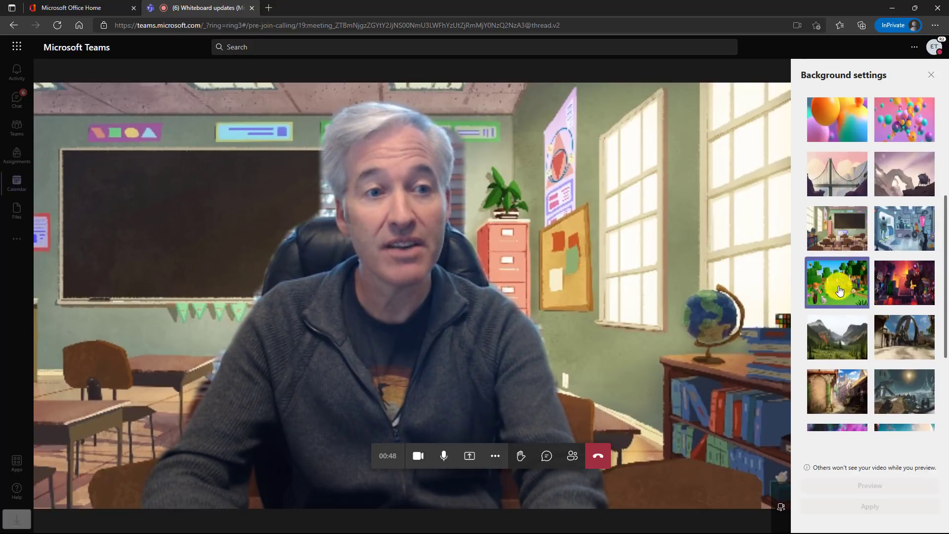
pyautogui.click(870, 507)
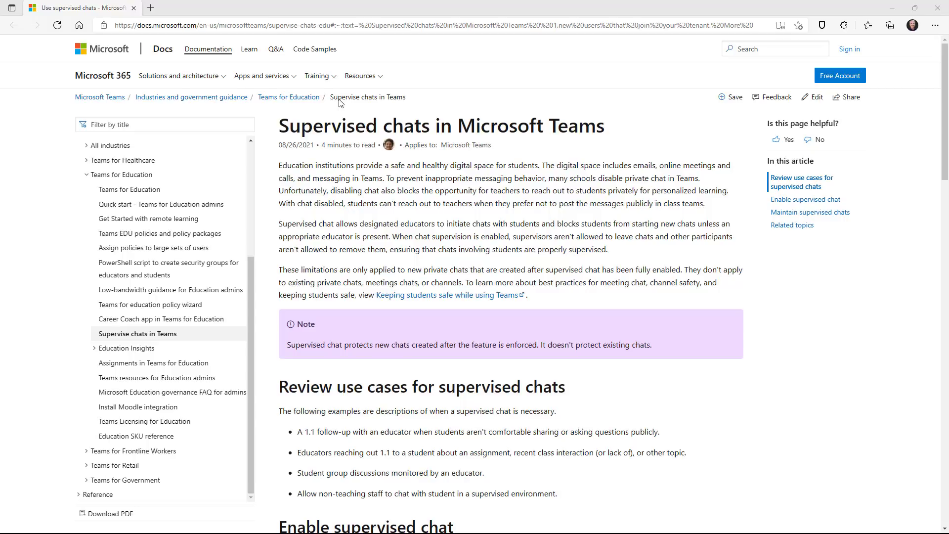
# - Skim the "Supervised chats in Microsoft Teams" article's sections on use cases, enabling supervised chat and chat permission roles
pyautogui.scroll(-5, 410, 237)
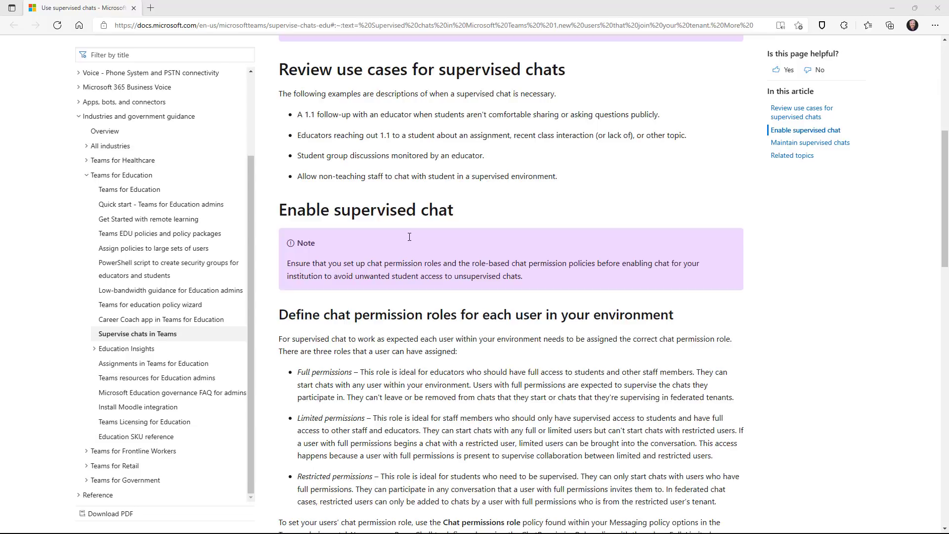
pyautogui.scroll(5, 410, 236)
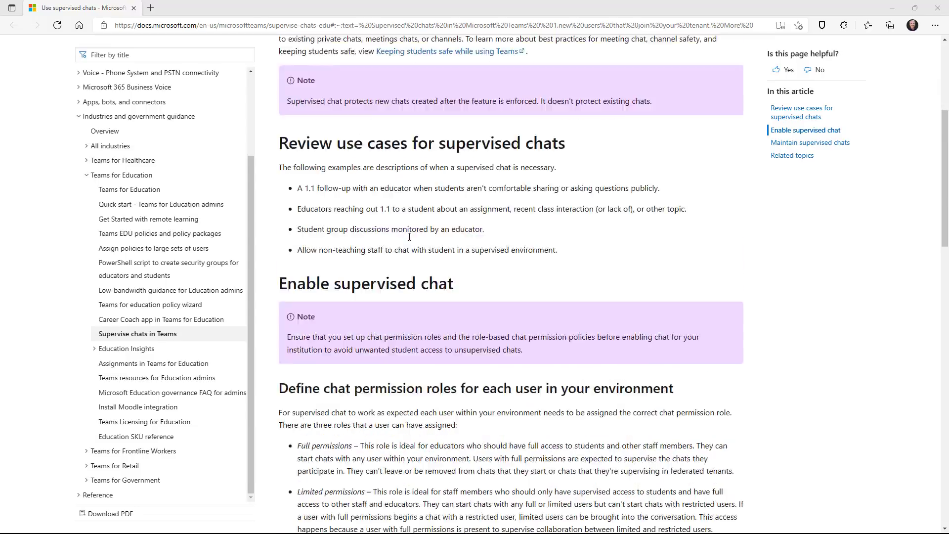